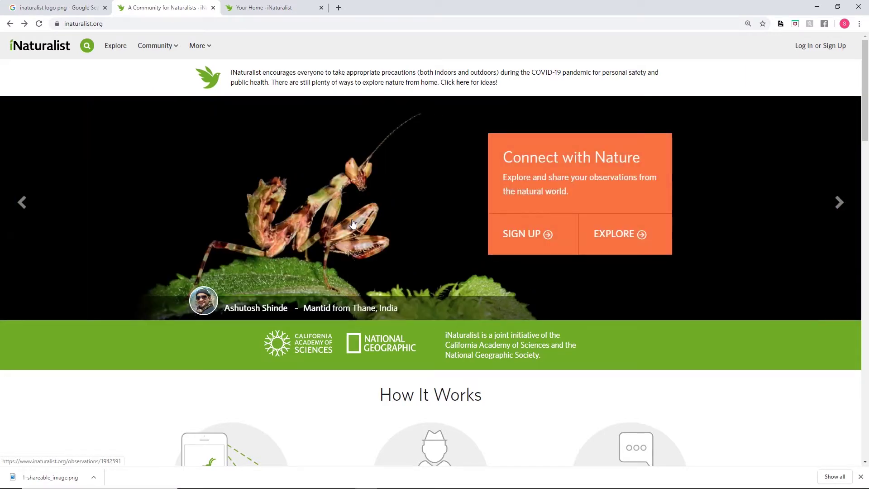
Log in with the prefilled account credentials and review the recent activity updates on the home page.
left_click(800, 49)
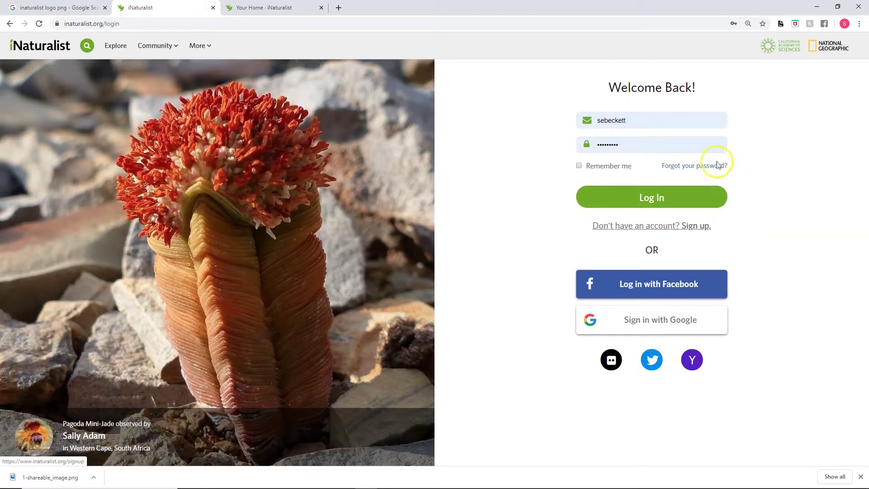
left_click(651, 199)
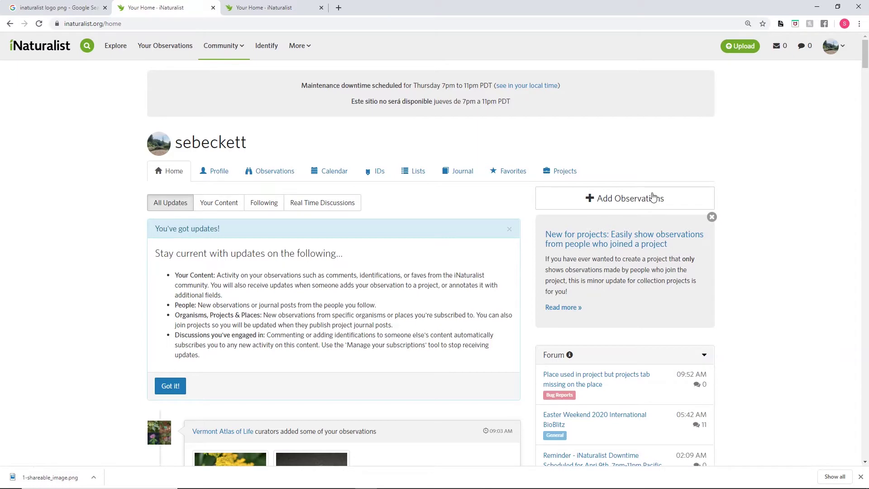
scroll(349, 300, "down", 6)
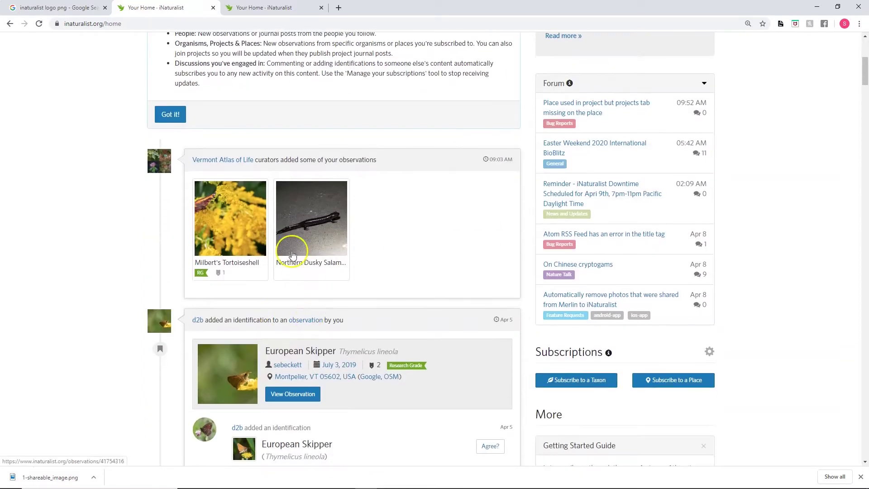
scroll(331, 262, "down", 1)
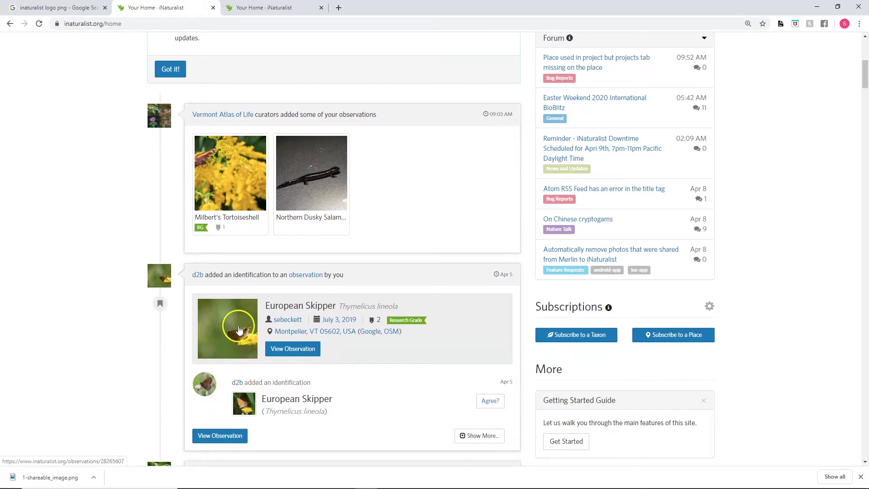
scroll(317, 262, "up", 2)
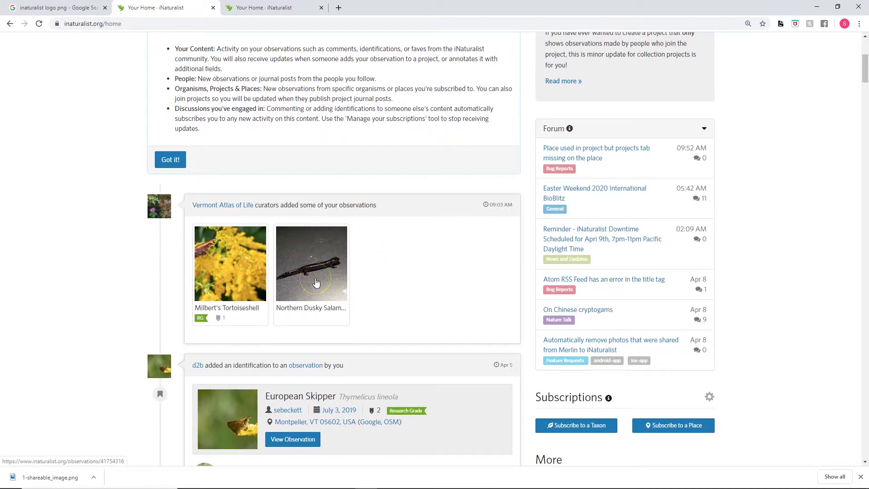
scroll(316, 281, "up", 5)
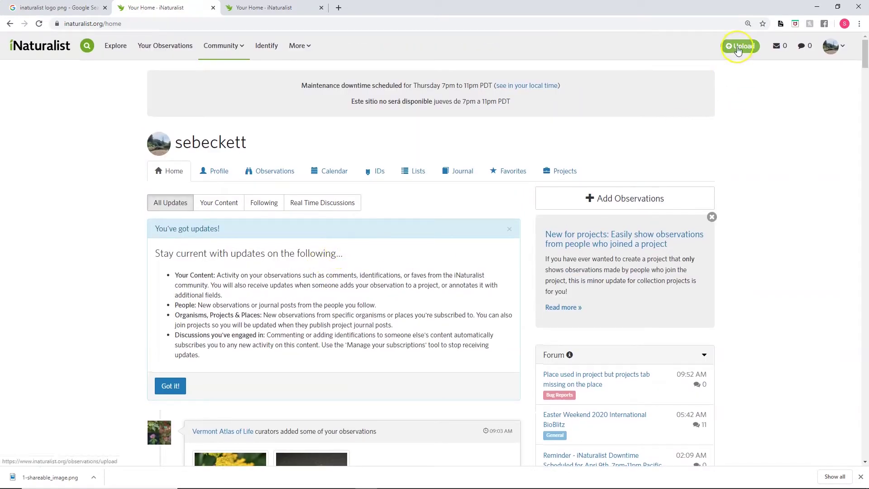
Start a new observation upload and add all eight Berlin Pond photos from the iNaturalist Uploads folder.
left_click(738, 48)
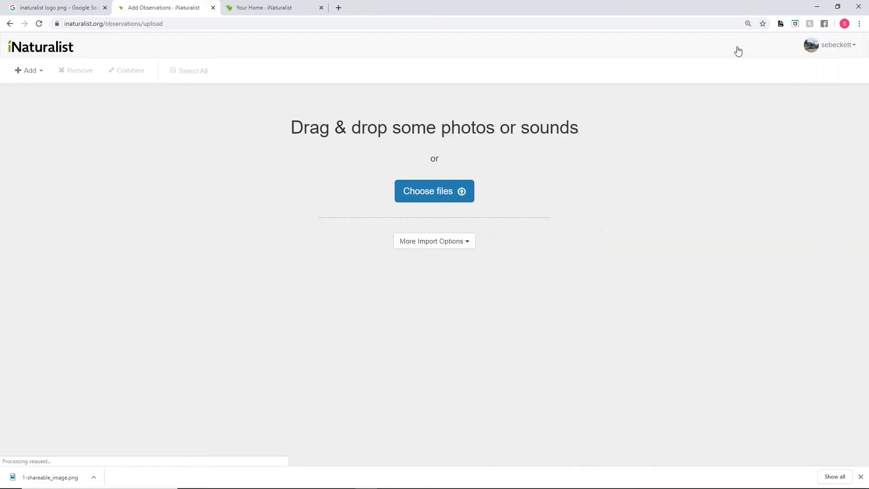
left_click(436, 190)
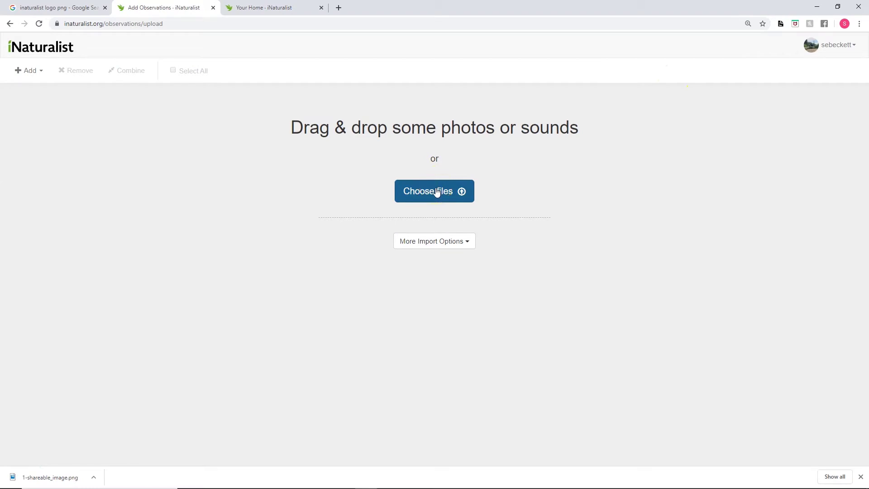
left_click(437, 191)
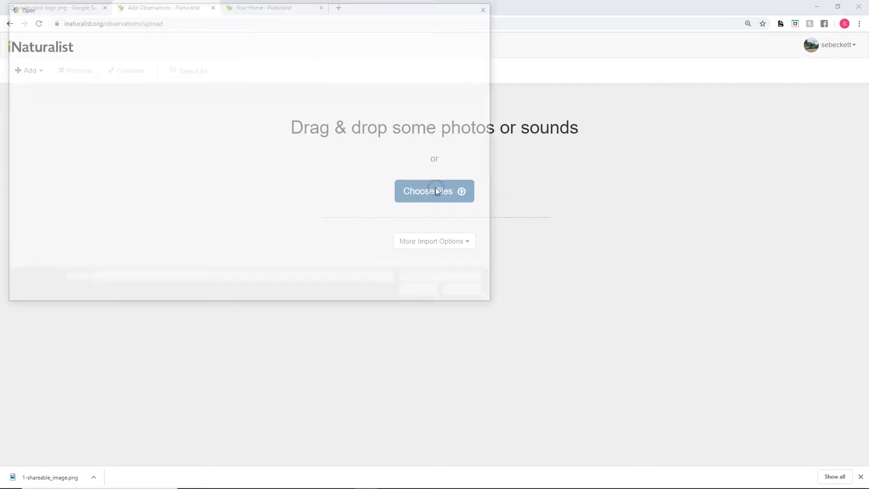
left_click_drag(487, 169, 114, 64)
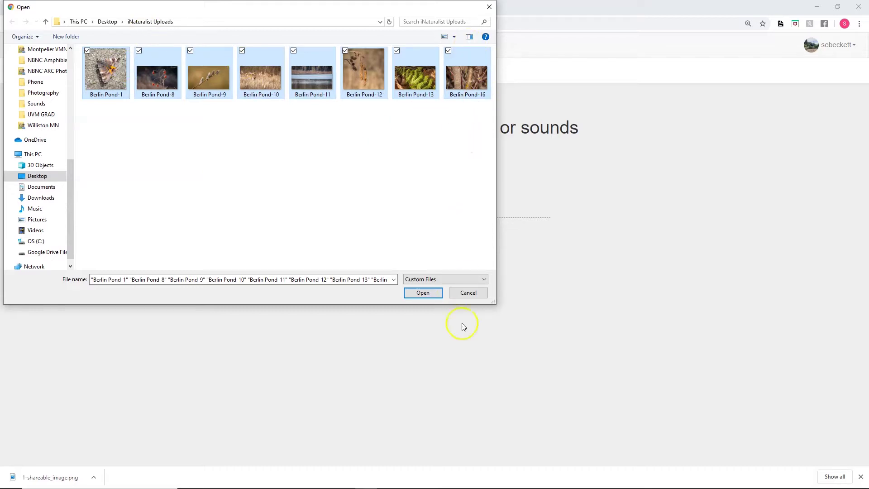
left_click(421, 293)
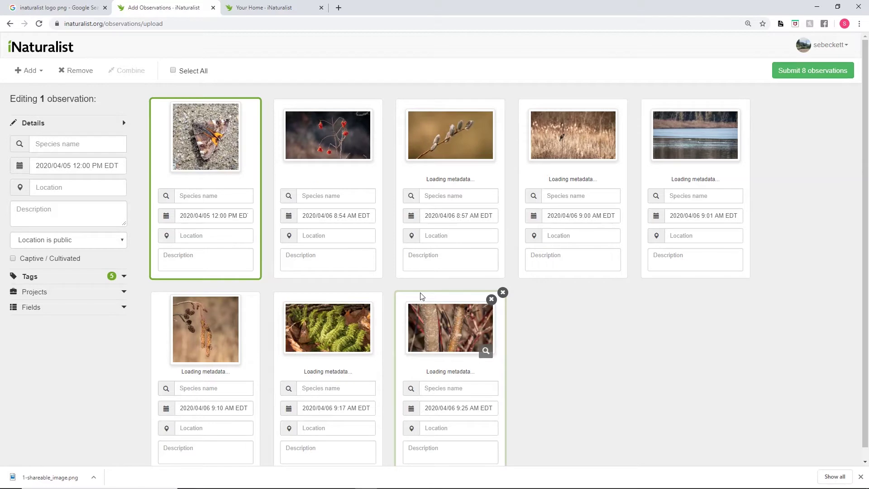
left_click(198, 194)
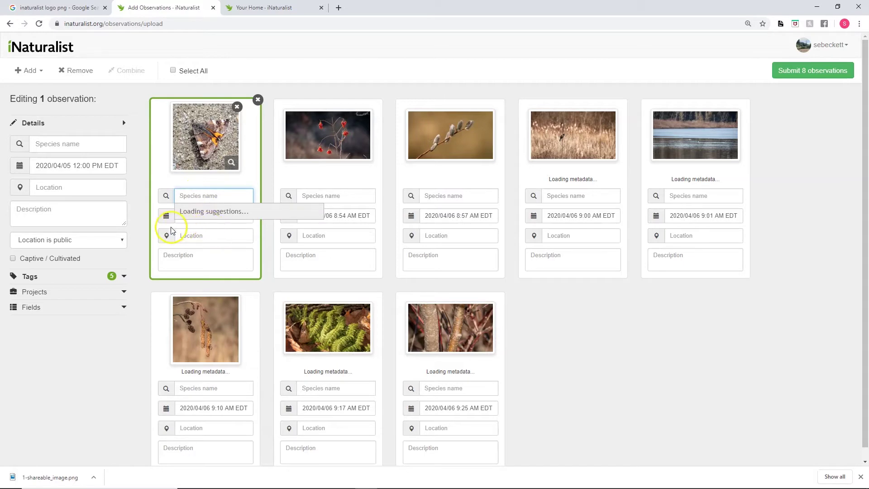
left_click(359, 215)
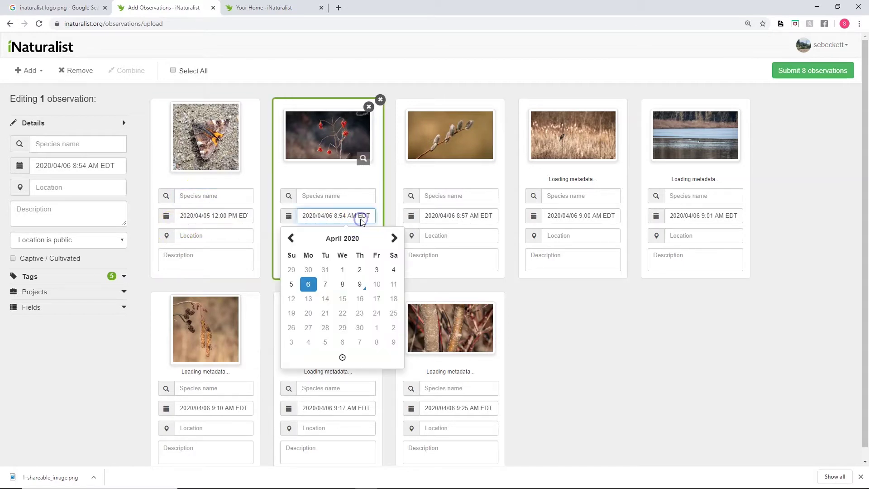
left_click(200, 235)
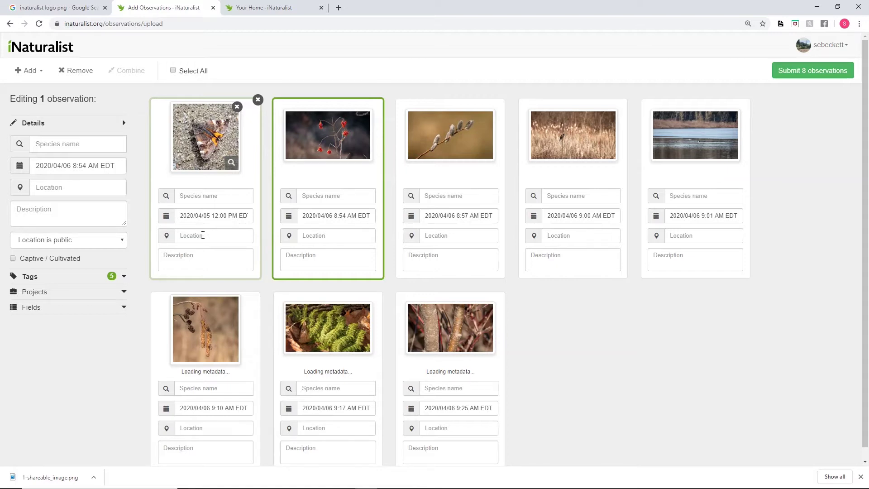
Try "Butterflies and Moths" as the species of the moth observation, found by searching for "moth", and clear it again.
left_click(208, 197)
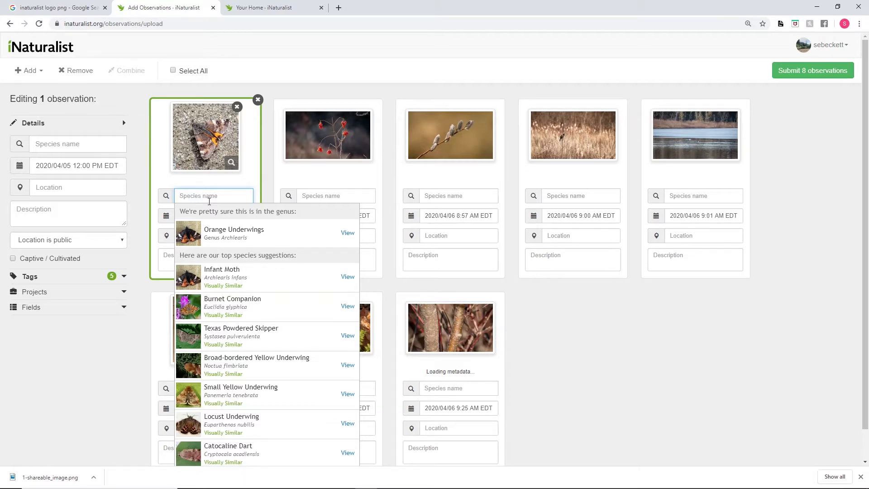
type("moth")
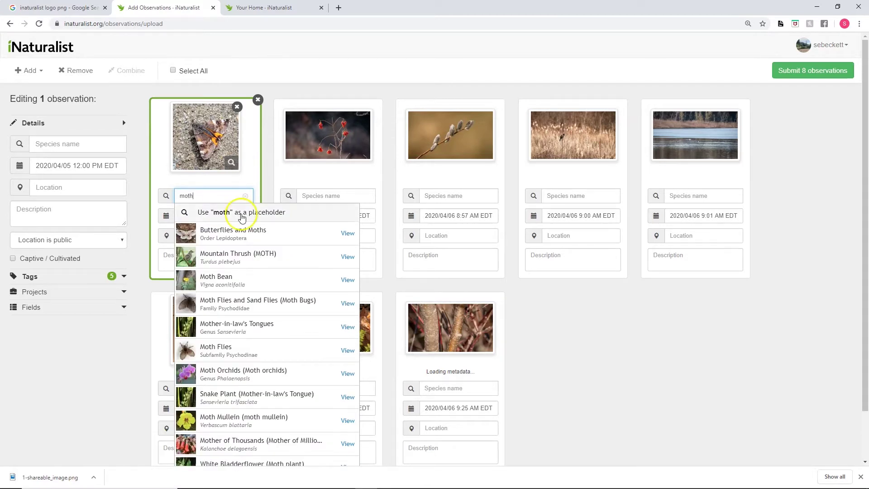
left_click(239, 234)
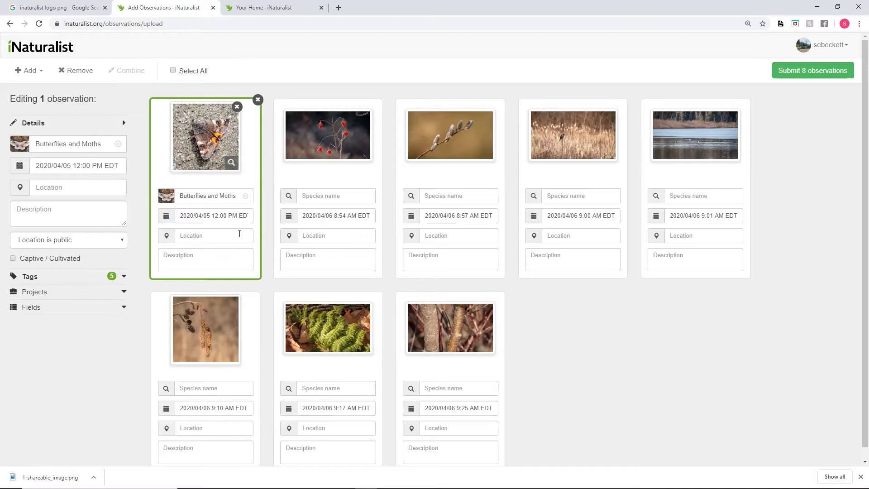
left_click(226, 195)
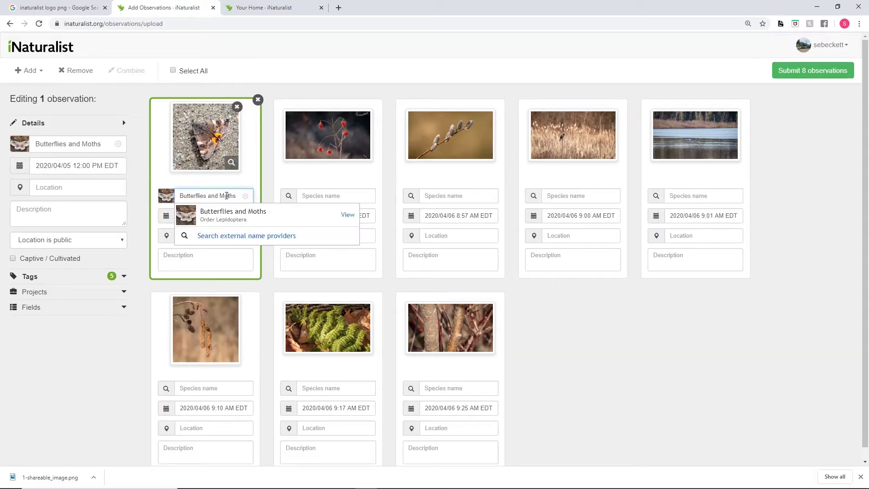
triple_click(226, 195)
key("BackSpace")
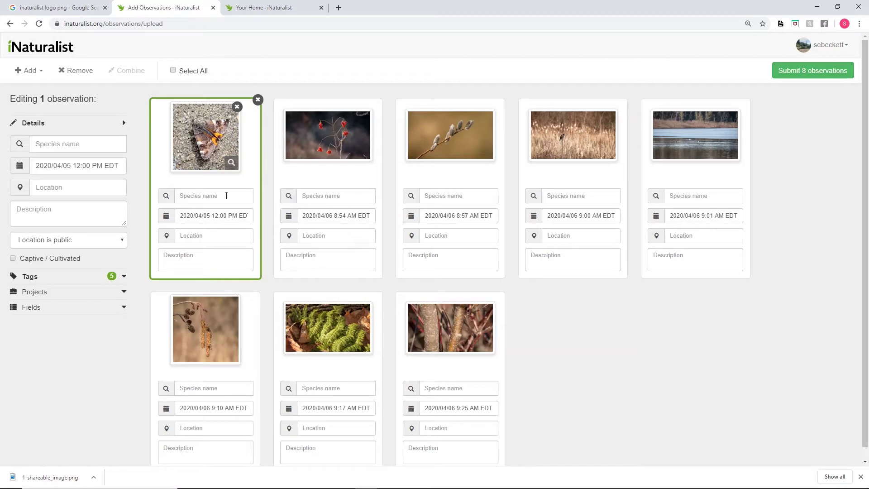
Set the species of the moth observation to Infant Moth by searching for "infant".
type("infant")
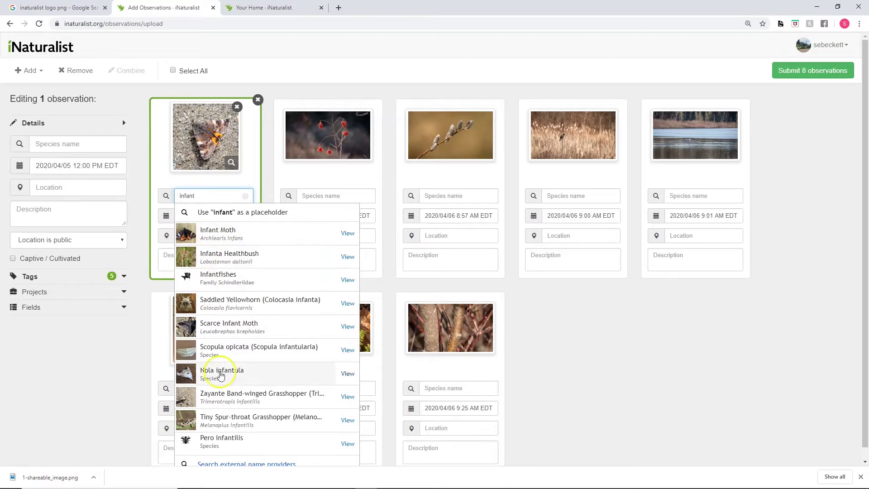
left_click(210, 252)
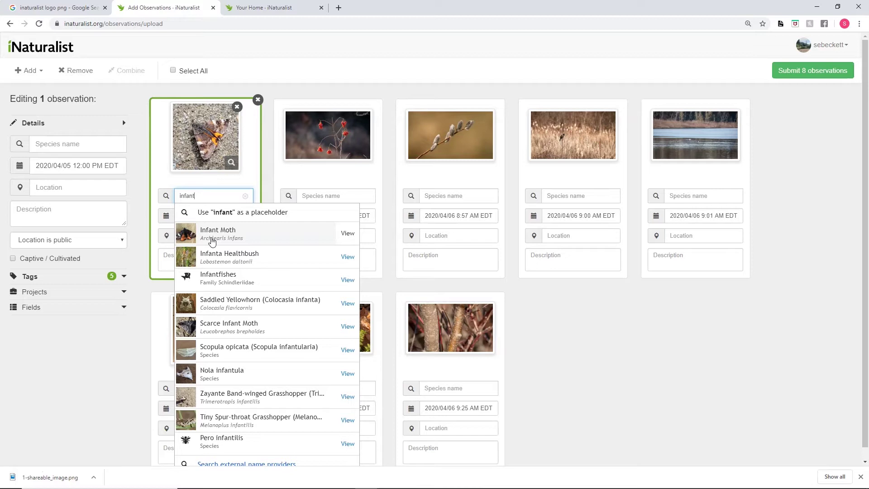
left_click(212, 241)
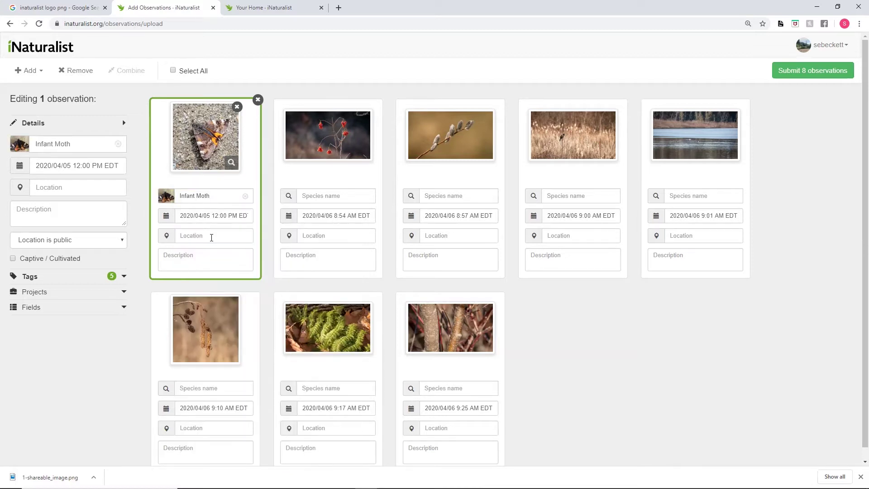
Search for "viburnum" and identify the red berry observation as the genus Viburnums.
left_click(331, 196)
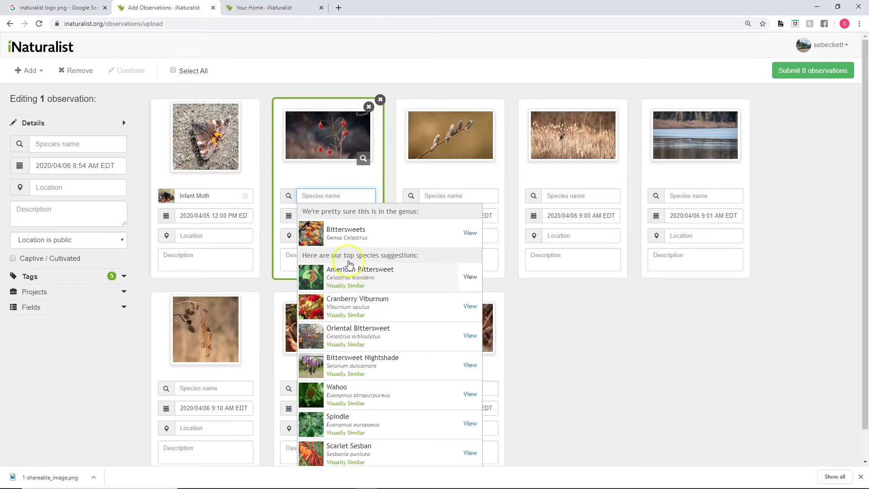
type("viburnum")
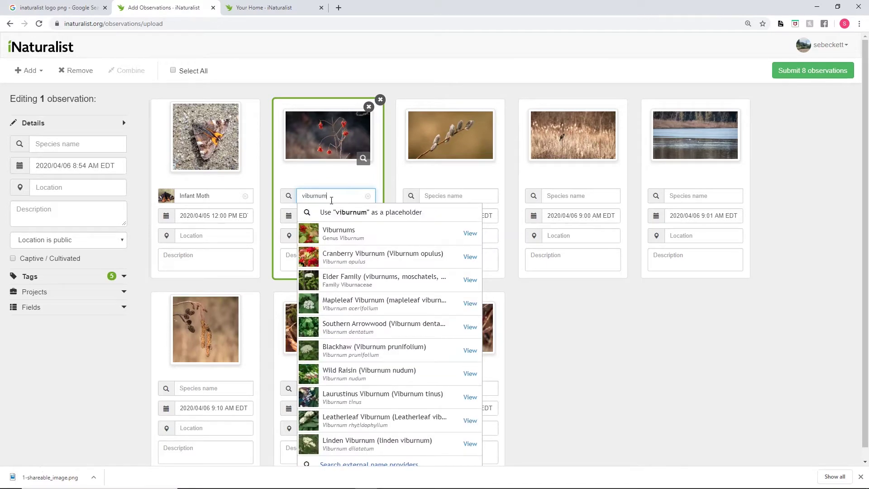
left_click(351, 232)
left_click(350, 196)
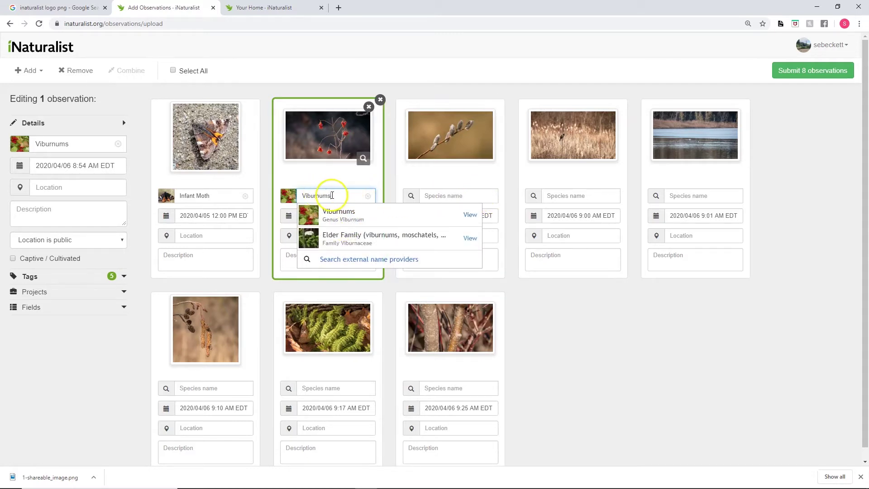
Search for "willow" and identify the catkin branch observation as the genus Willows.
left_click(454, 195)
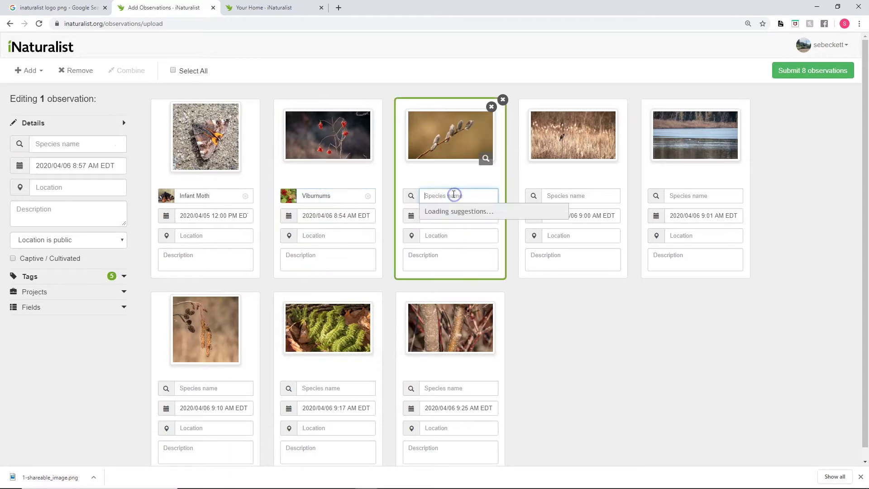
type("willow")
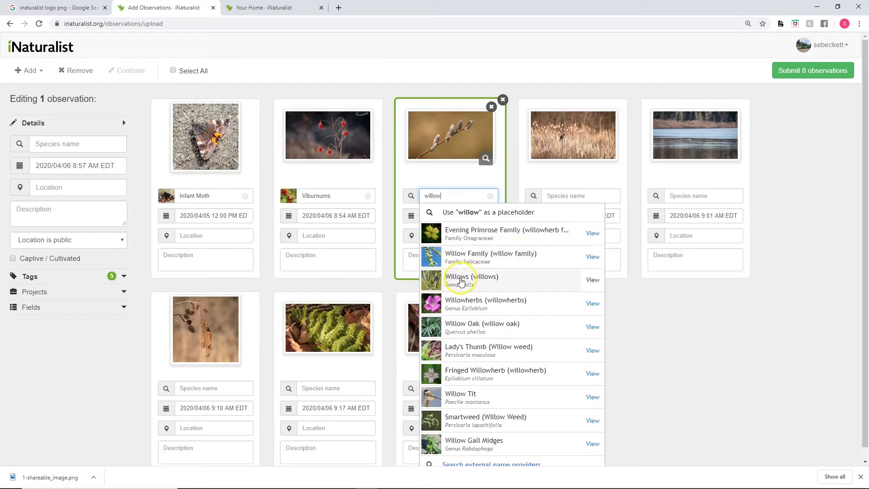
left_click(479, 280)
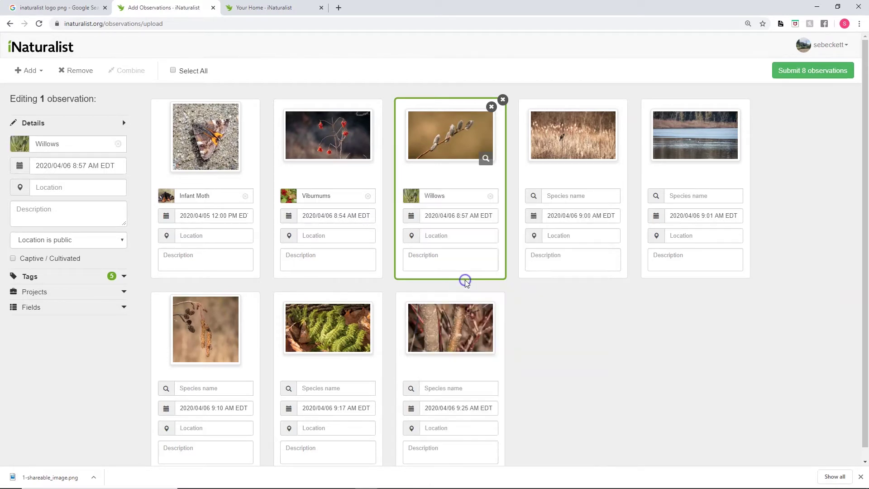
Identify the observation of the bird among the reeds as Common Grackle.
left_click(575, 196)
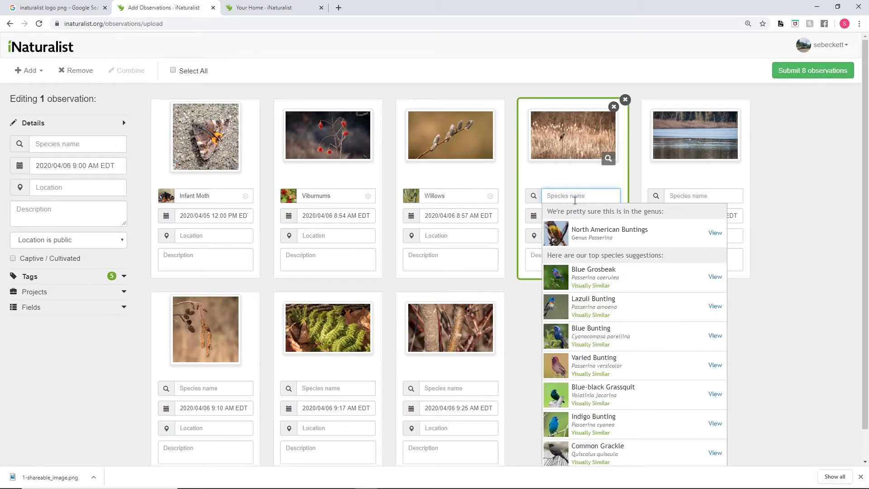
type("common grackle")
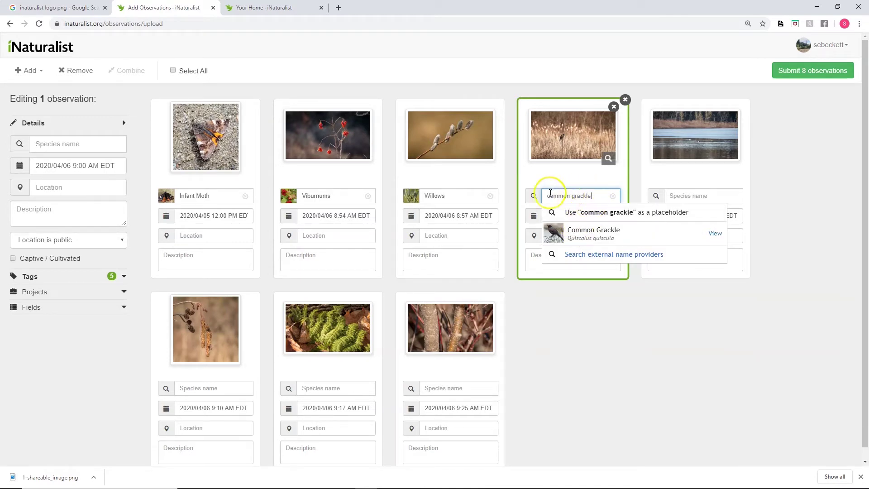
left_click(607, 239)
left_click_drag(601, 196, 545, 196)
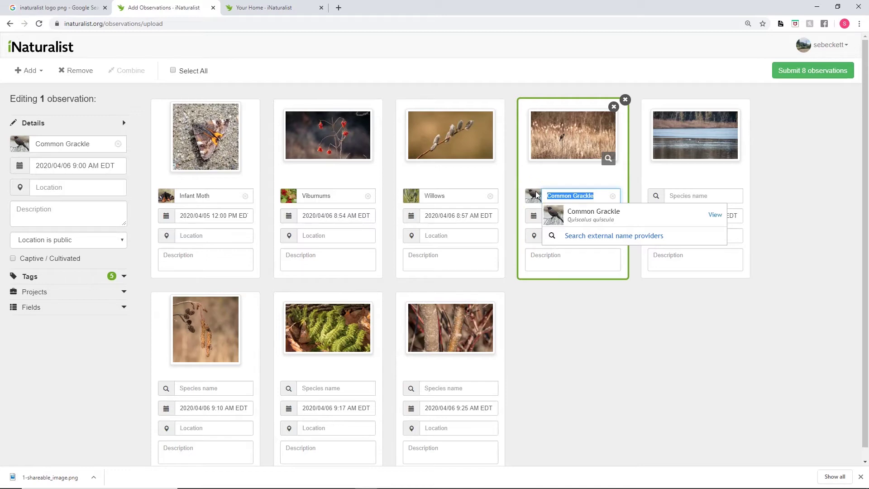
Identify the observation of the birds on the pond as Ring-necked Duck.
left_click(710, 193)
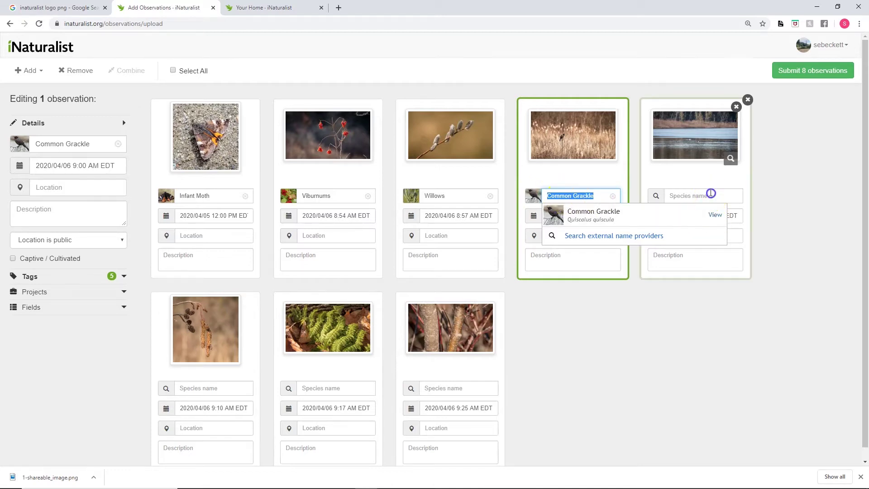
type("r")
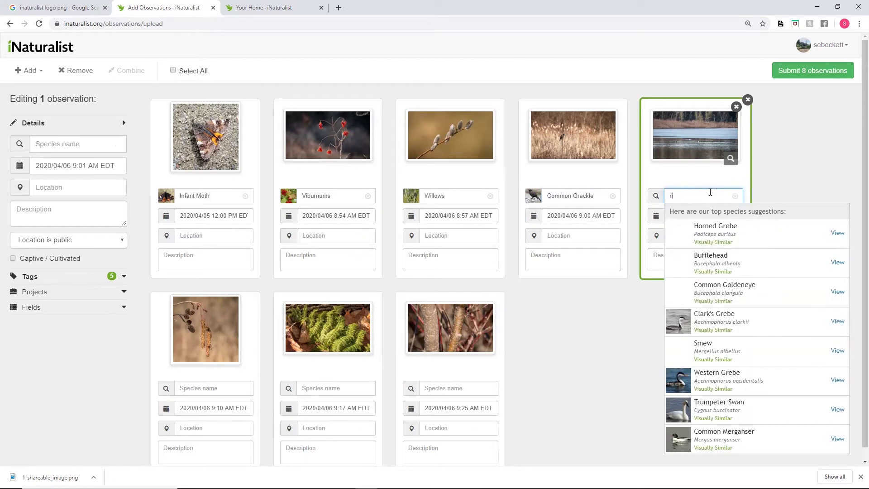
type("ing-neceked duck")
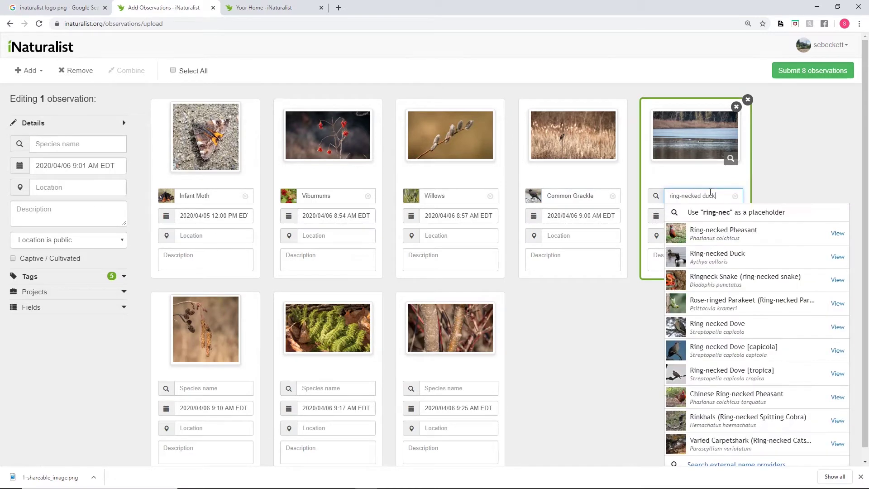
left_click(704, 236)
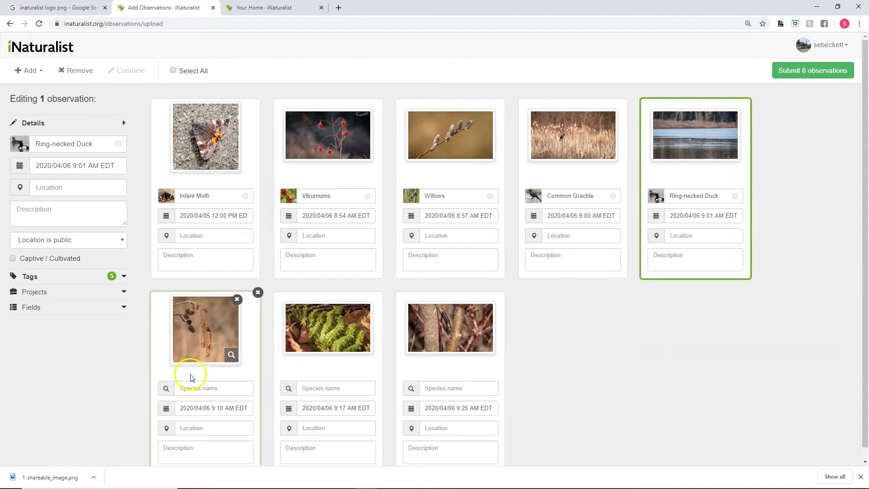
Search for "evergreen wood fern" and identify the green fern observation as Intermediate Wood Fern.
left_click(312, 389)
type("eve")
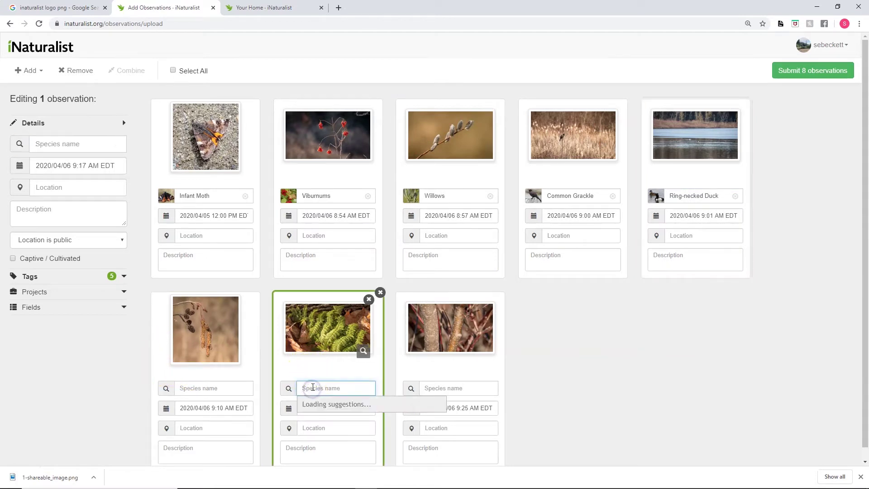
type("rgreen wood fern")
left_click(352, 420)
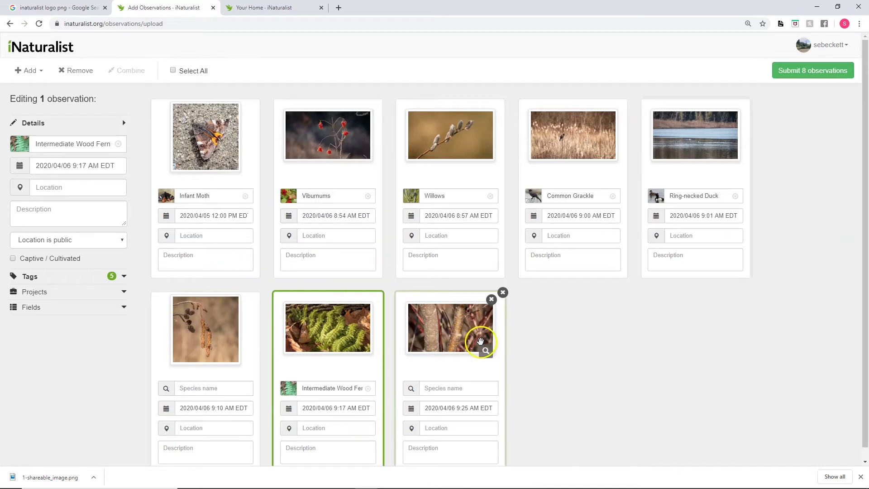
View the bark photo enlarged, then merge it into the hanging catkin observation and browse the combined photos.
left_click_drag(430, 326, 440, 329)
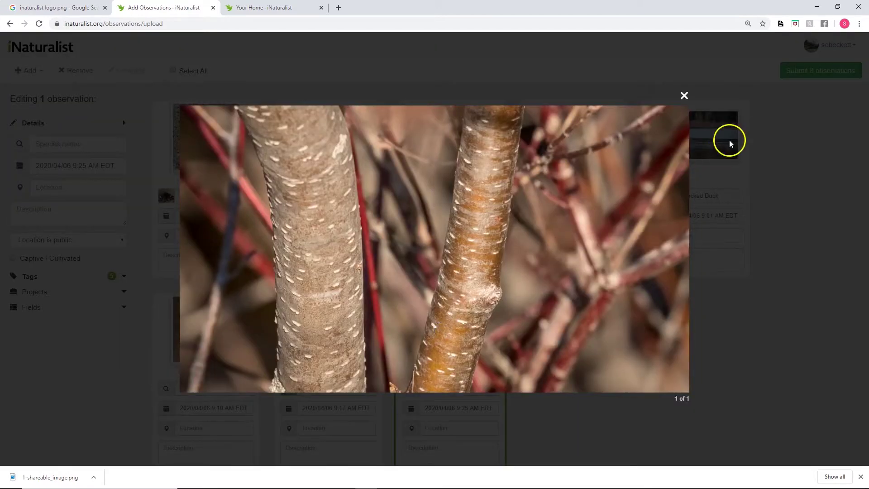
left_click(712, 159)
left_click_drag(461, 365, 213, 370)
left_click(249, 358)
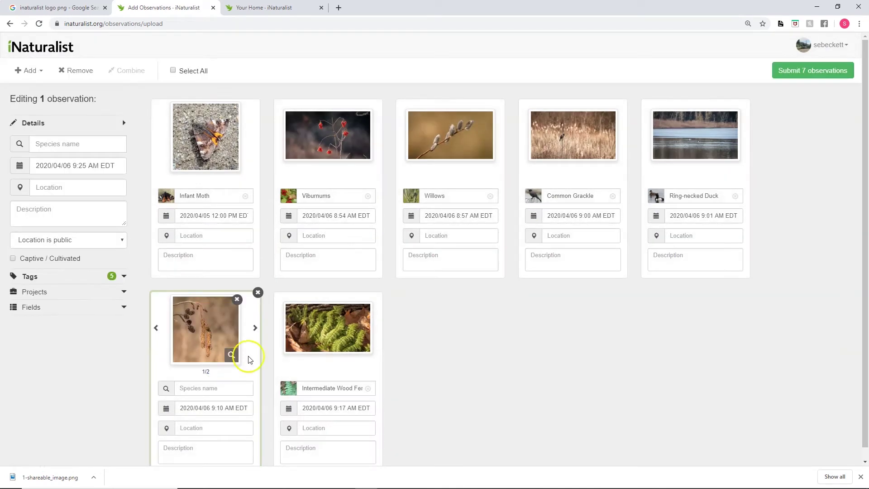
left_click(332, 319)
left_click(252, 330)
left_click(254, 328)
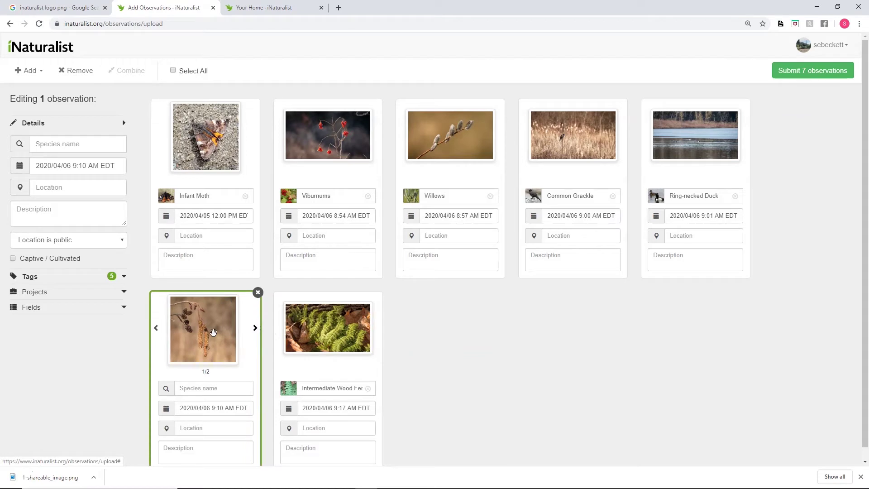
left_click(156, 328)
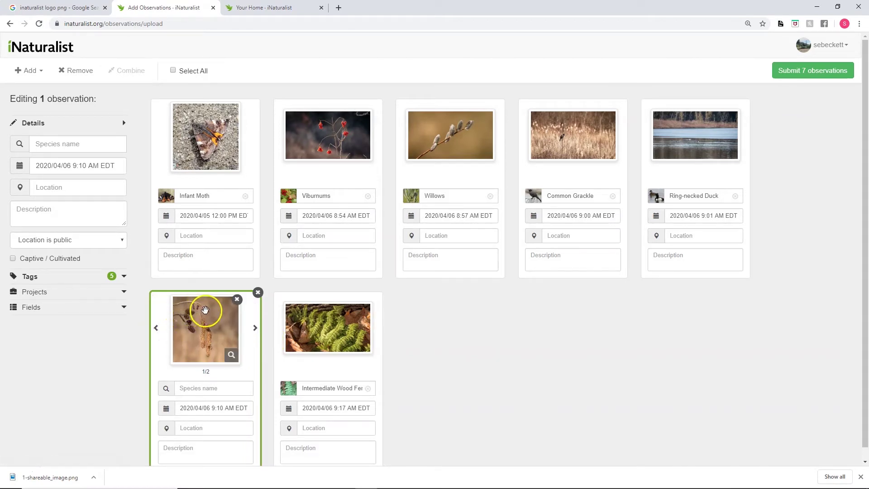
Search for "alder" and identify the combined catkin and bark observation as the genus Alders.
scroll(204, 344, "down", 1)
left_click(198, 380)
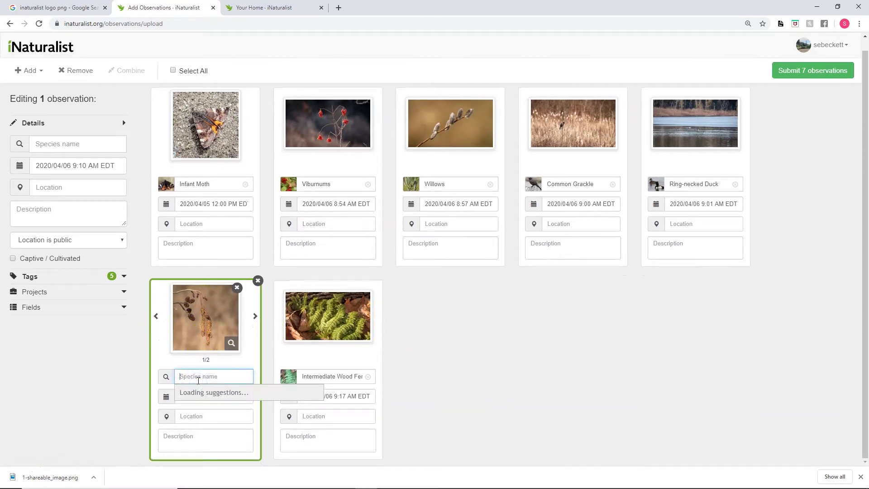
type("alder")
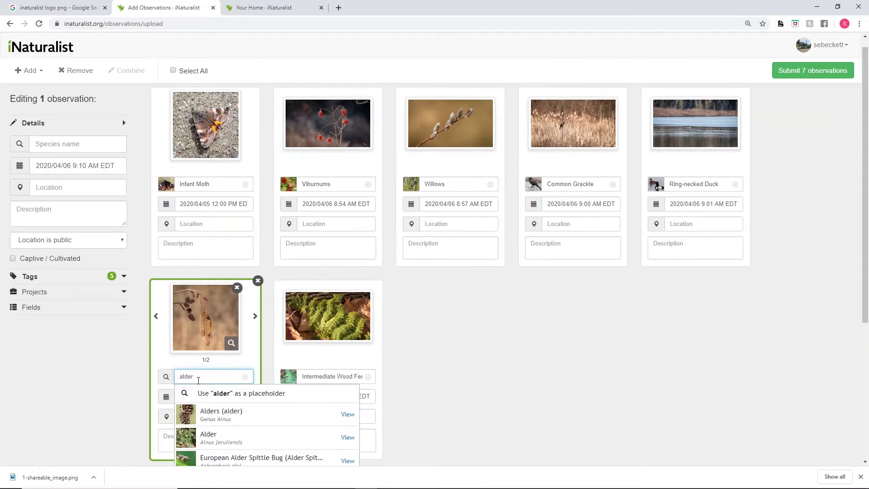
left_click(211, 410)
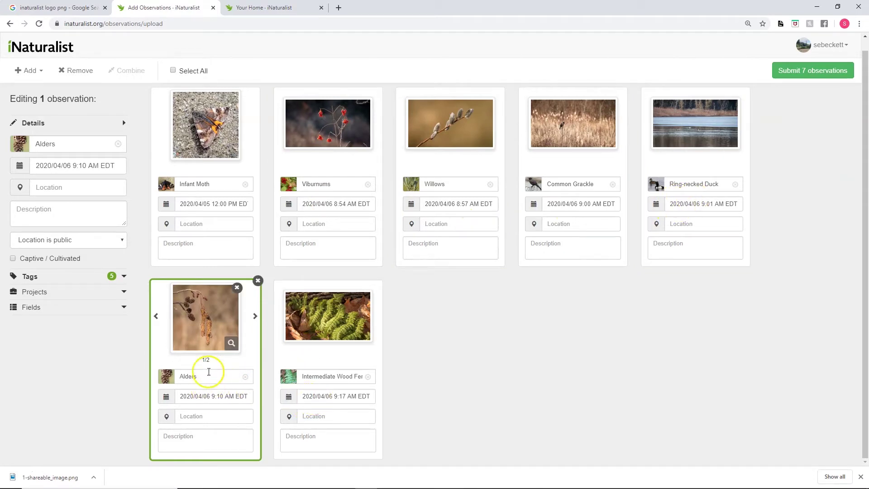
Look at the date and time picker of the Viburnums observation.
left_click(312, 203)
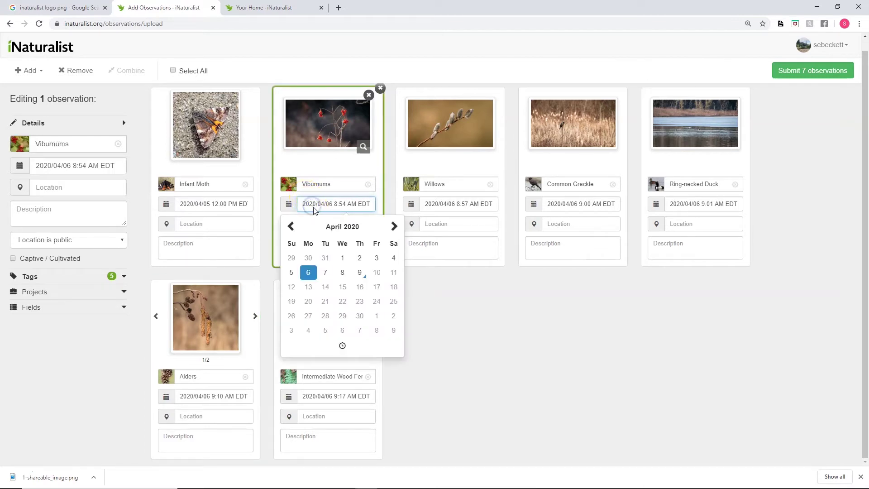
left_click(342, 347)
left_click(445, 319)
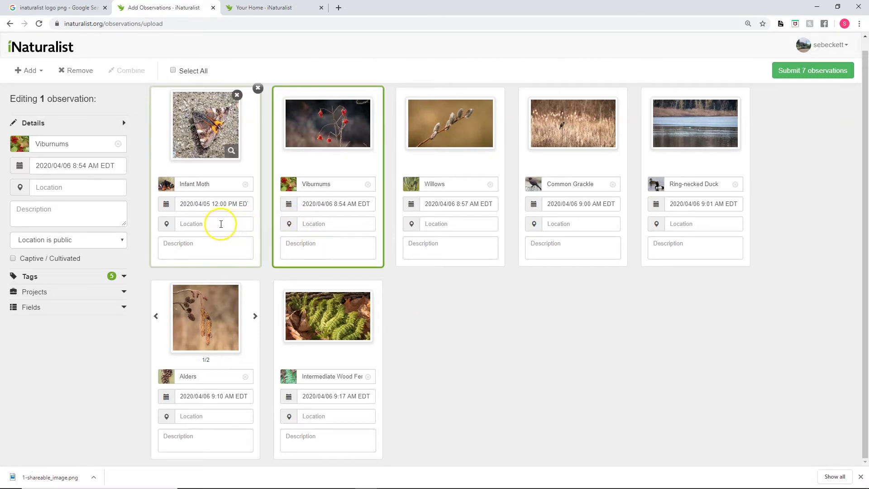
left_click(186, 223)
left_click_drag(335, 202, 435, 232)
scroll(435, 232, "up", 5)
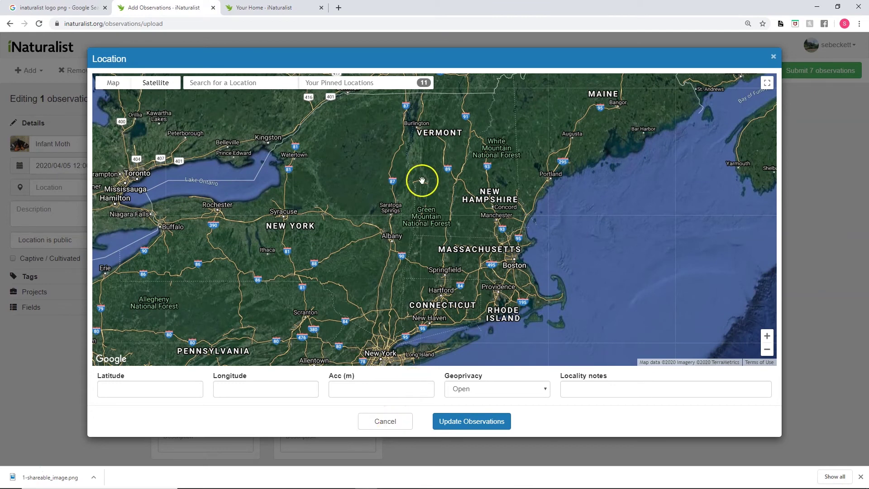
left_click(394, 427)
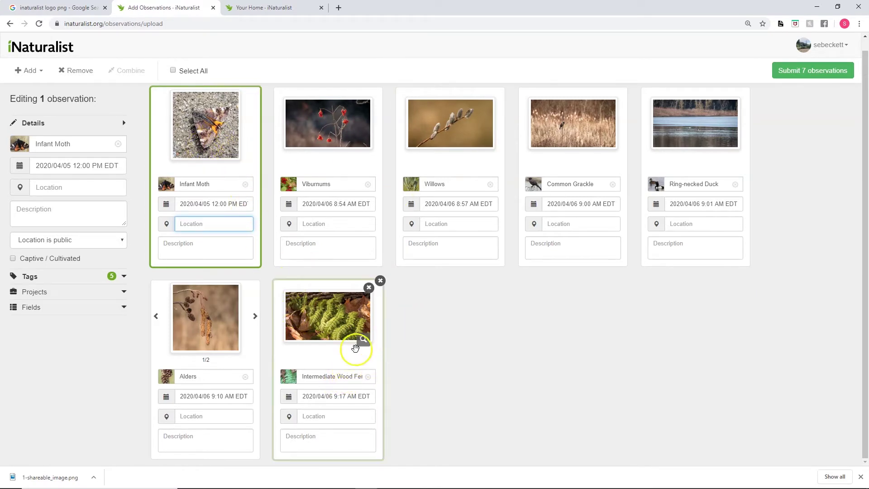
Select all seven observations and search the location map for "berlin, vt", choosing Berlin, VT, USA.
key("ctrl+a")
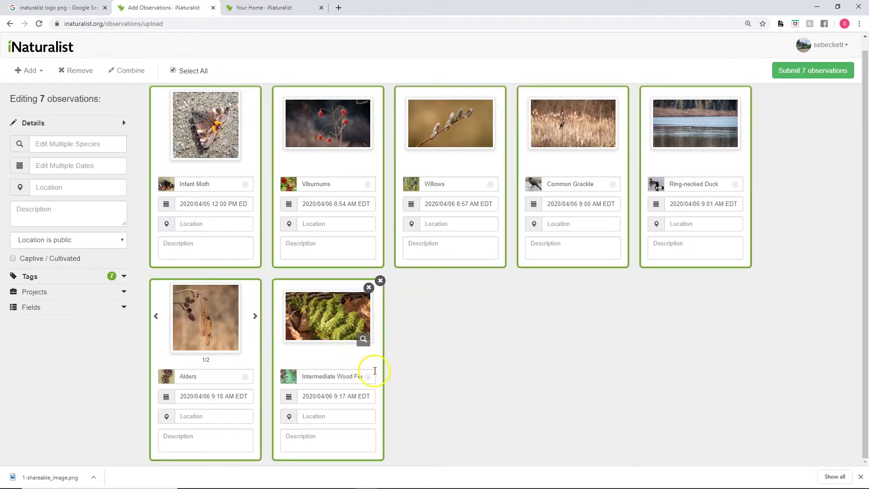
left_click_drag(780, 412, 185, 103)
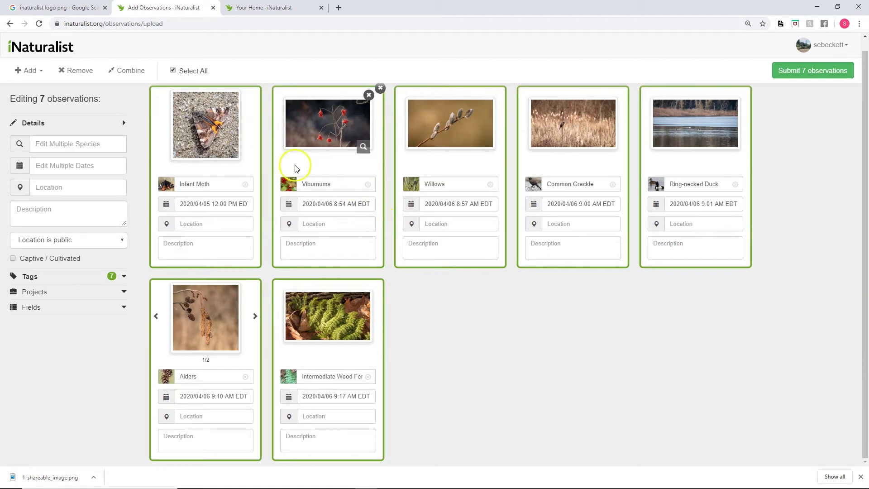
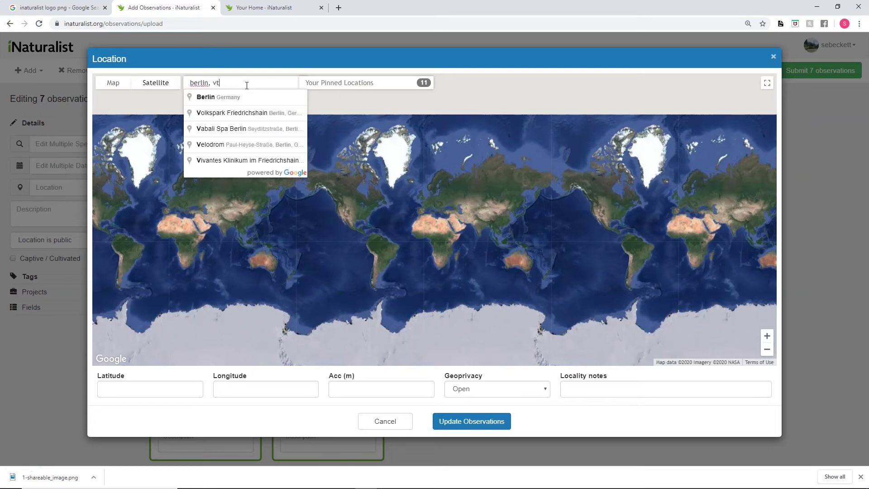
left_click(226, 97)
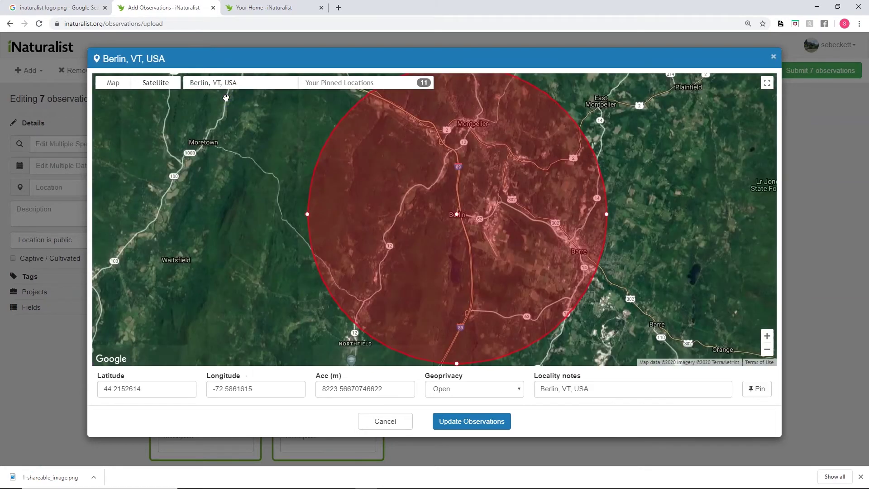
Shrink the location circle around Berlin to an accuracy of about 833 m.
scroll(454, 268, "up", 1)
scroll(455, 270, "down", 1)
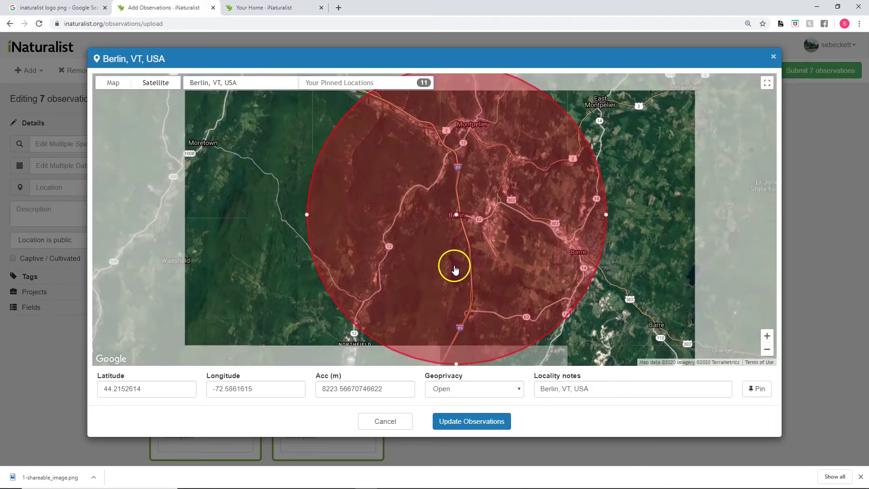
scroll(545, 152, "down", 1)
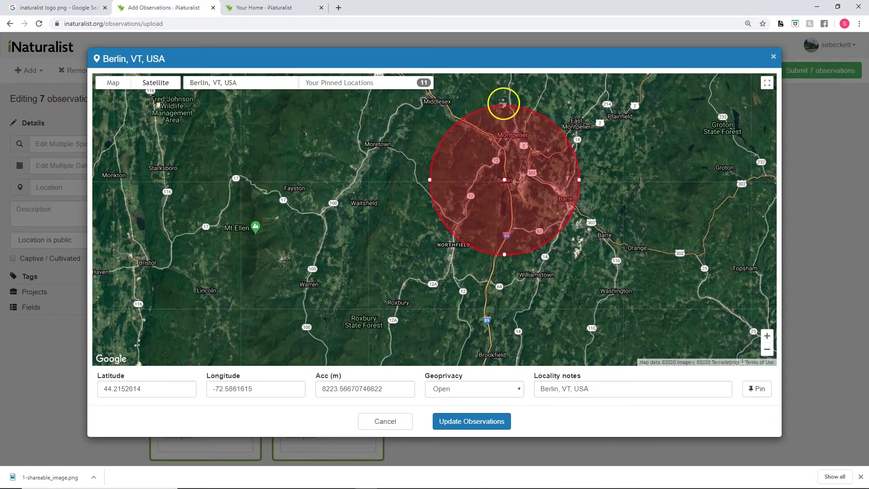
left_click_drag(503, 103, 503, 171)
double_click(506, 209)
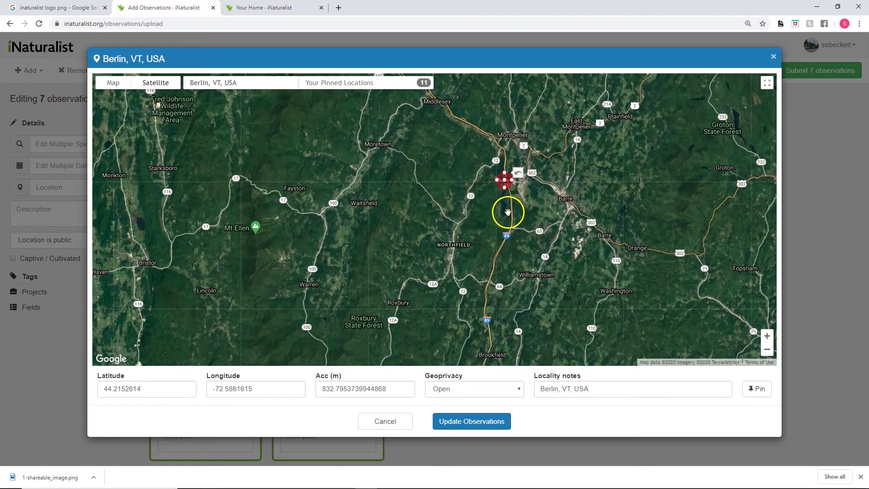
Move the location circle to the north end of the pond near Berlin Corners and reduce its accuracy to about 466 m.
double_click(506, 209)
left_click_drag(508, 116, 489, 134)
double_click(506, 132)
left_click_drag(543, 166, 496, 273)
left_click_drag(476, 120, 475, 163)
double_click(500, 234)
scroll(500, 234, "down", 2)
left_click_drag(494, 190, 514, 213)
left_click_drag(522, 174, 522, 179)
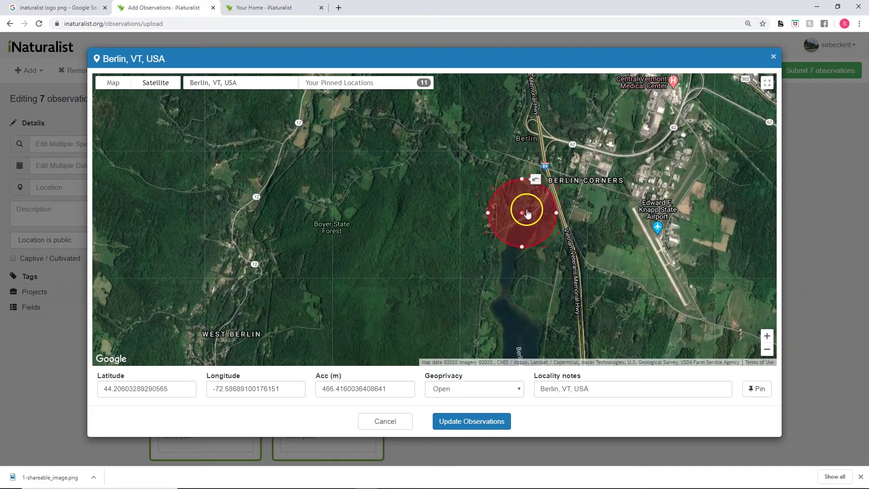
Nudge the location circle slightly south and apply the location to all seven observations.
left_click_drag(531, 221, 531, 224)
left_click(620, 185)
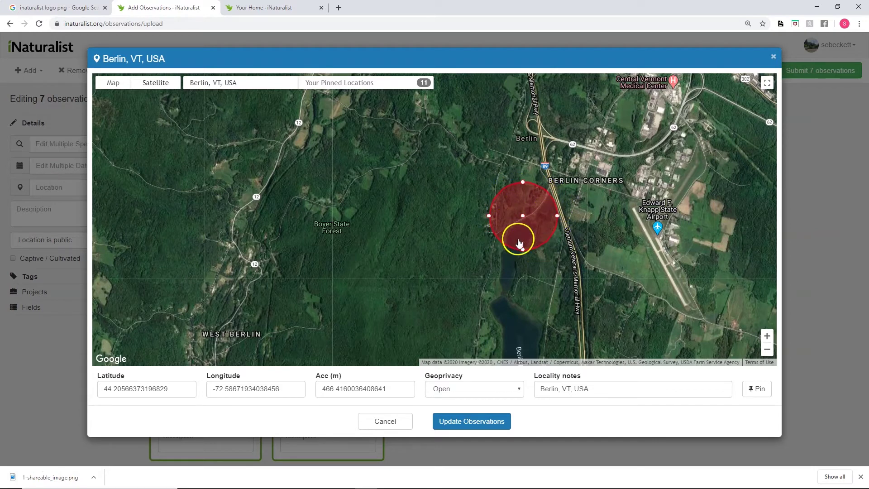
left_click(469, 424)
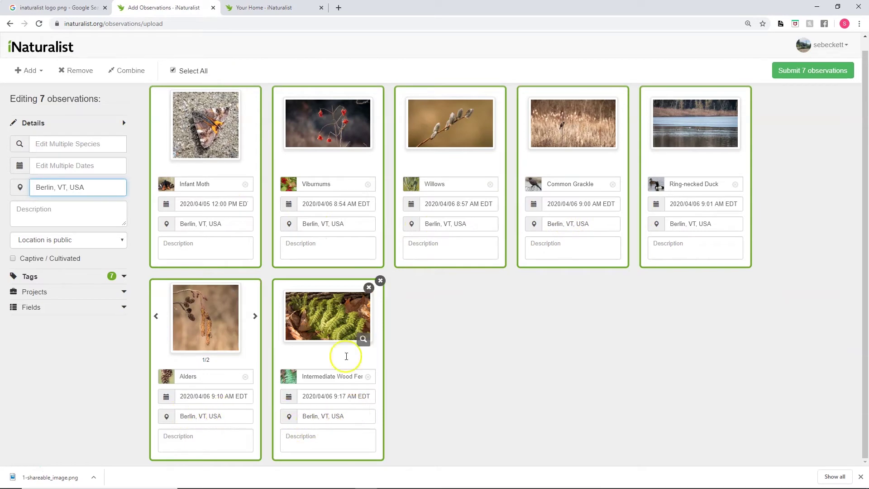
Check the wood fern observation's location on the map and look at the description fields of the moth, viburnum and willow observations.
left_click(318, 416)
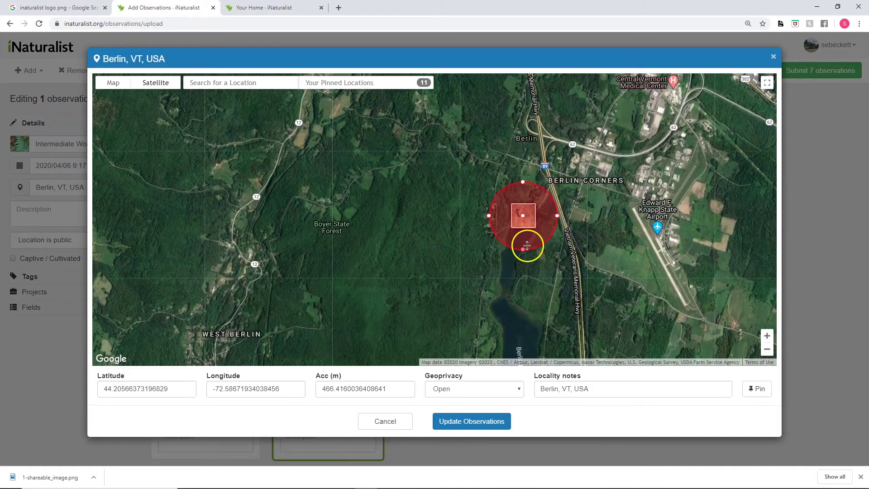
left_click(774, 57)
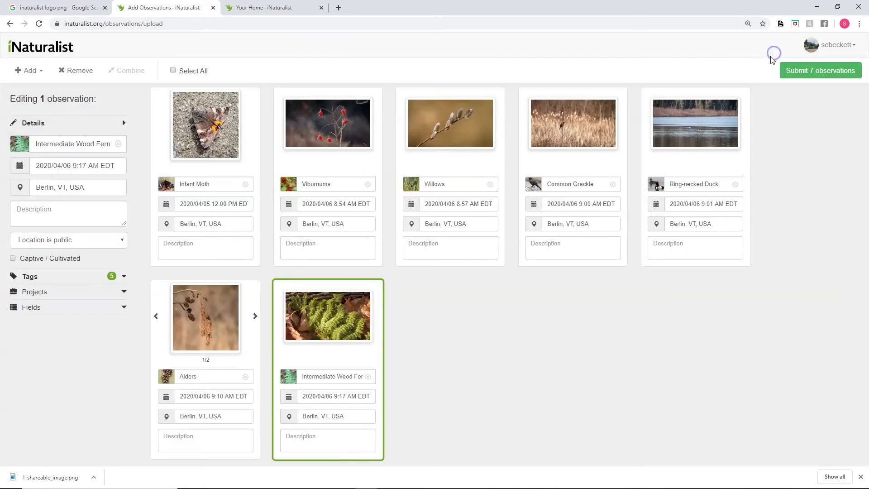
left_click(213, 251)
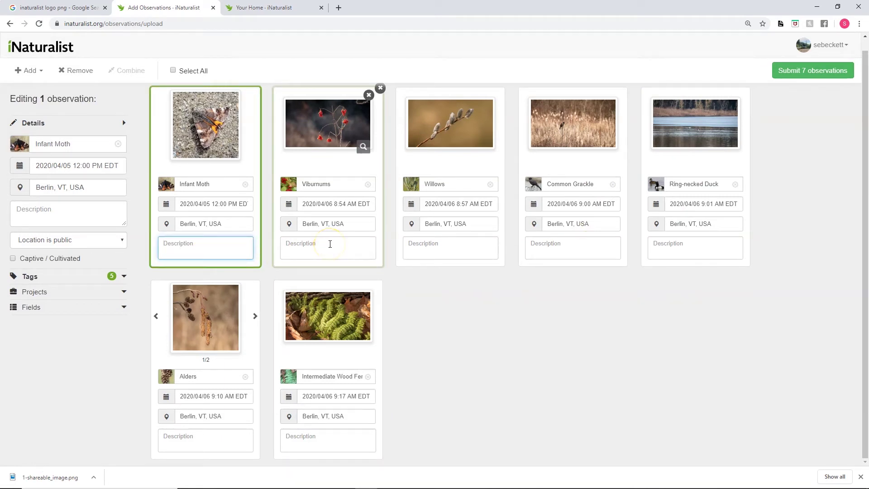
left_click(330, 244)
left_click(450, 251)
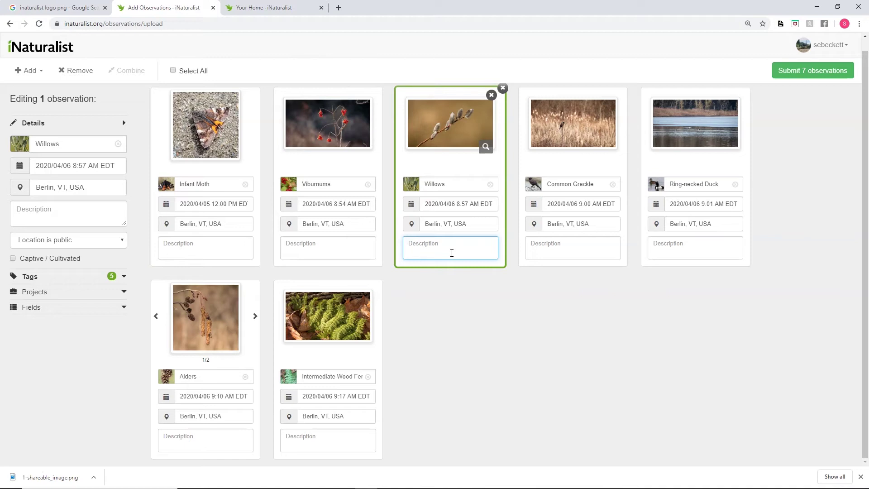
left_click(534, 337)
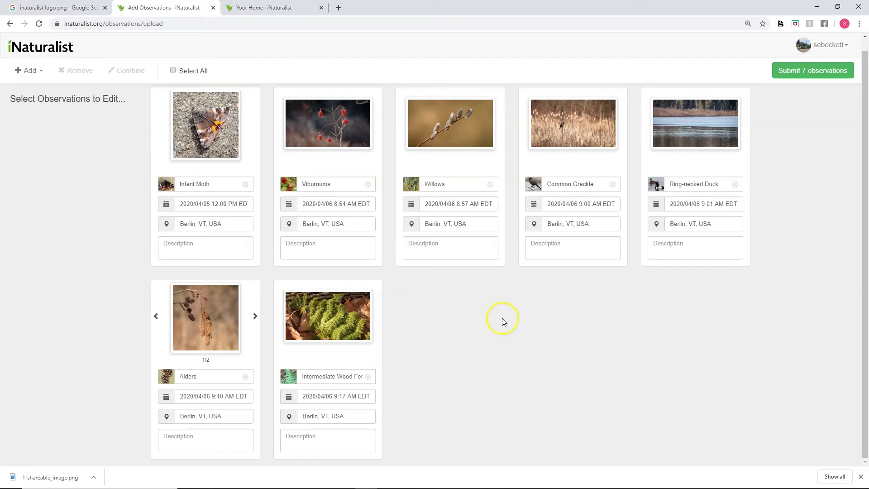
Select all seven observations and add them to the Vermont Atlas of Life project.
left_click(251, 174)
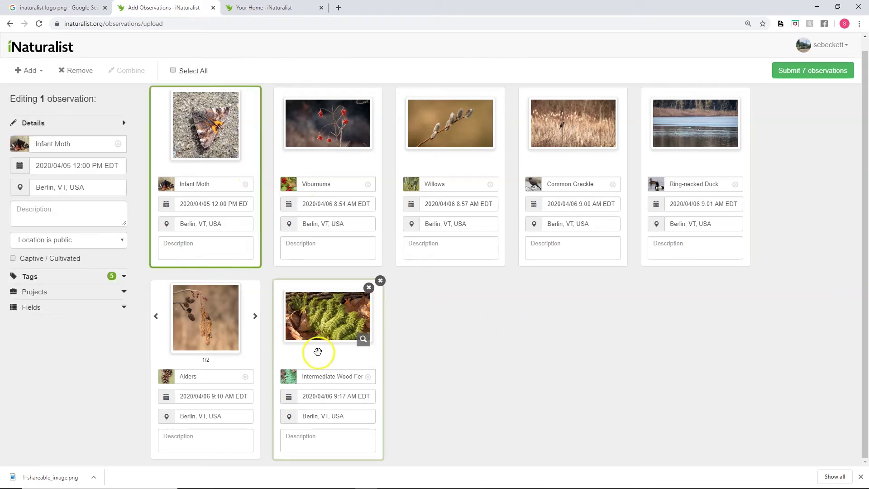
left_click(337, 358, "shift")
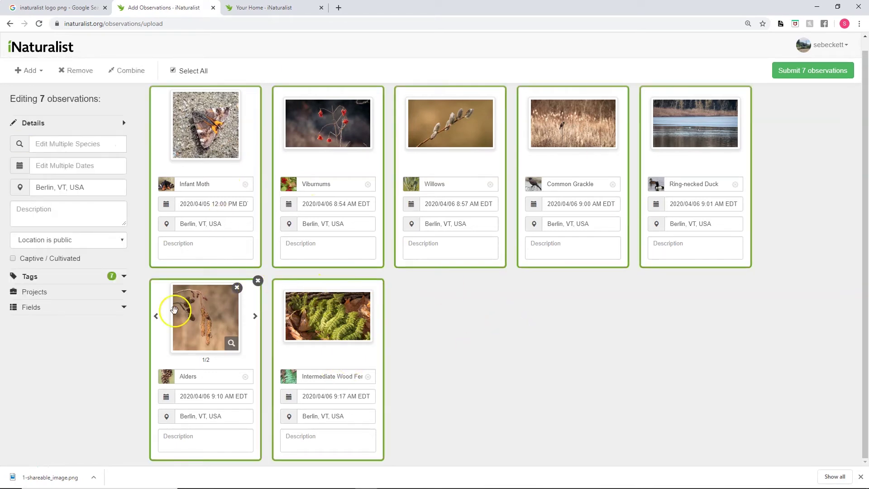
left_click(122, 291)
left_click(77, 173)
left_click(78, 172)
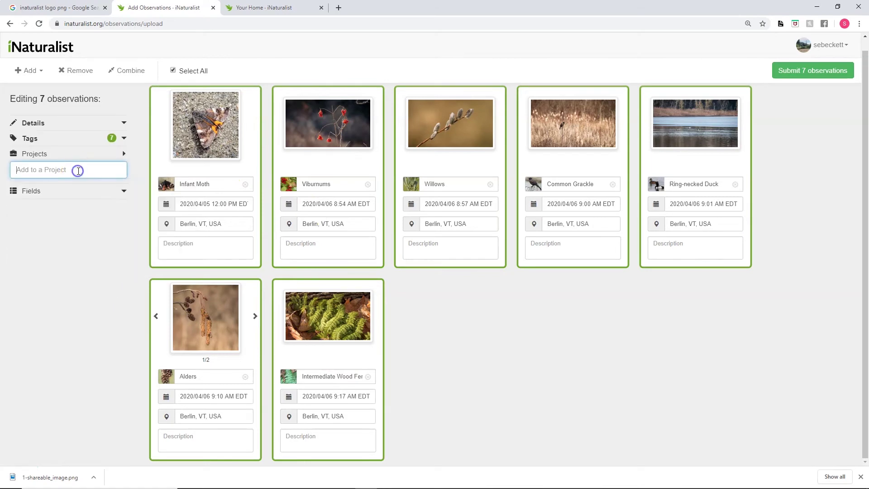
type("vermont atlas of li")
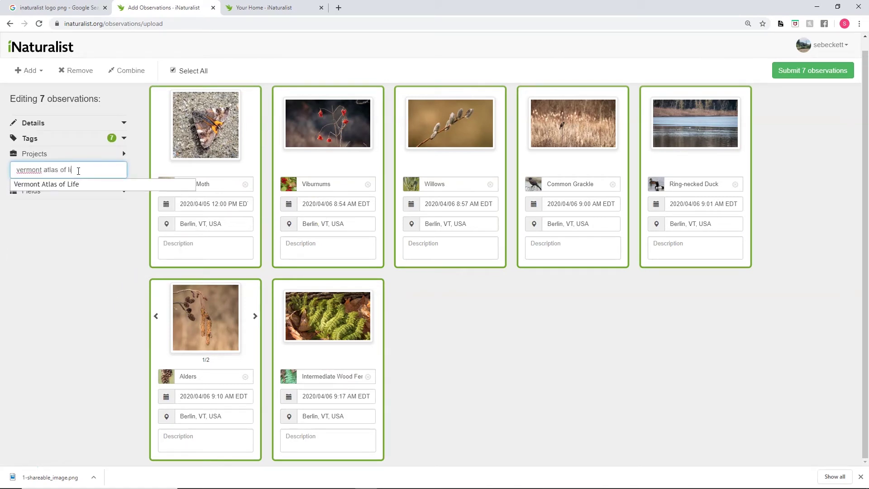
type("fe")
left_click(77, 184)
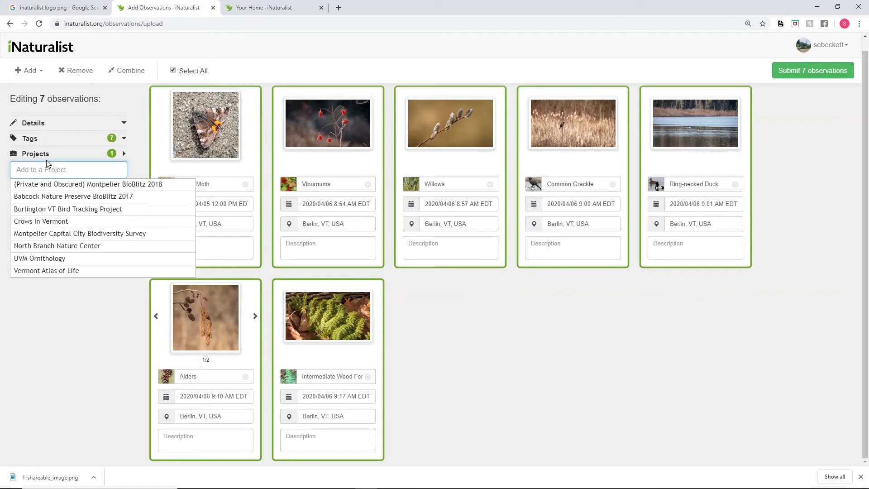
Clear the selection and submit the seven observations.
left_click(458, 346)
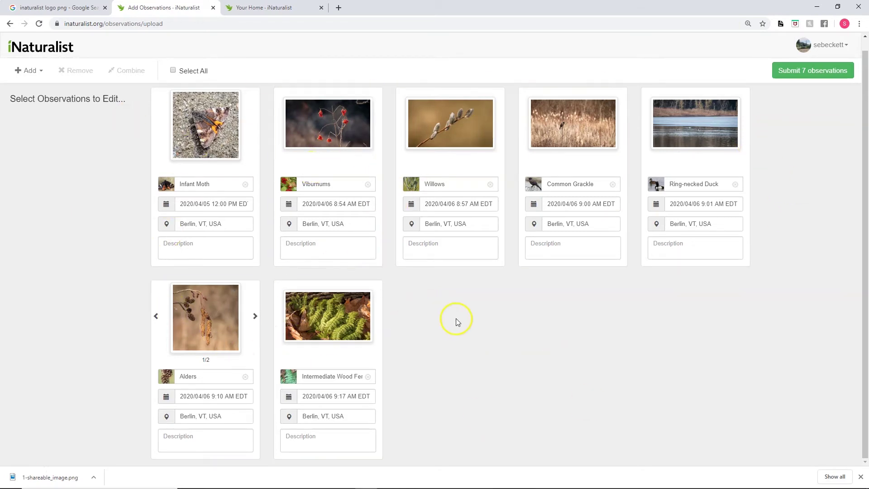
left_click(817, 69)
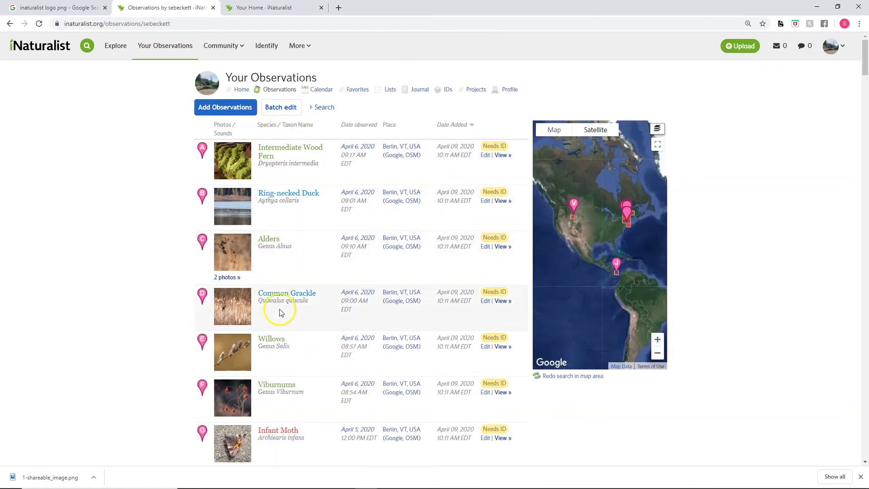
Look through the submitted observations, view the Intermediate Wood Fern observation's page and return to the list.
scroll(286, 303, "down", 1)
scroll(286, 300, "down", 8)
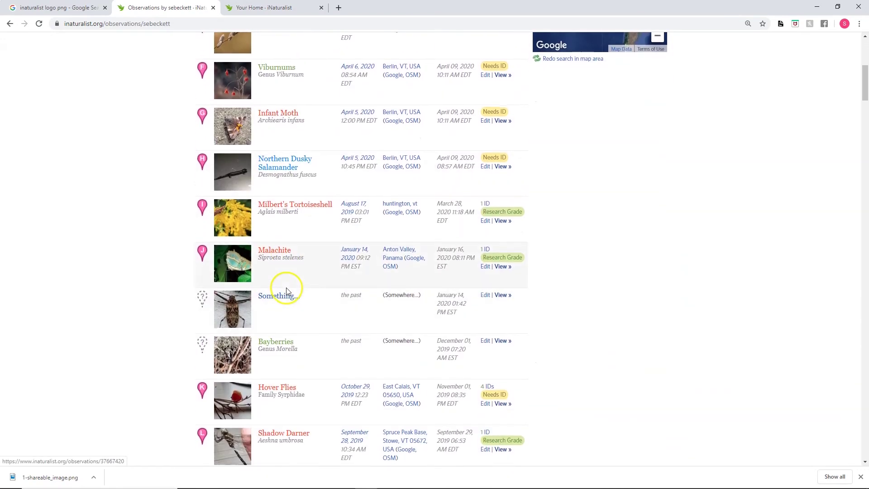
scroll(285, 284, "down", 4)
scroll(292, 284, "up", 13)
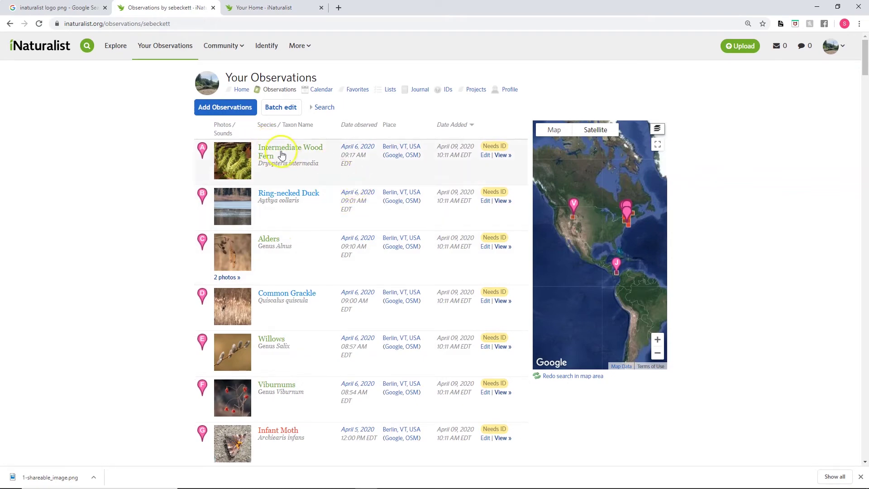
left_click(273, 150)
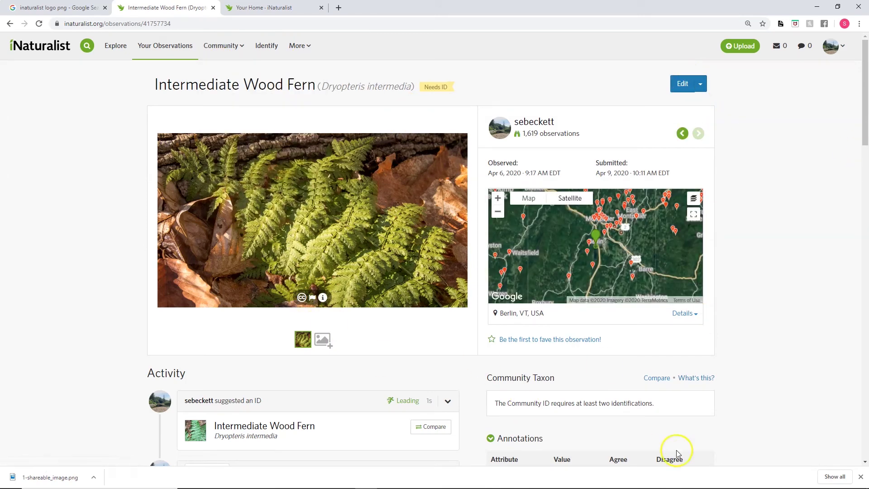
left_click(9, 24)
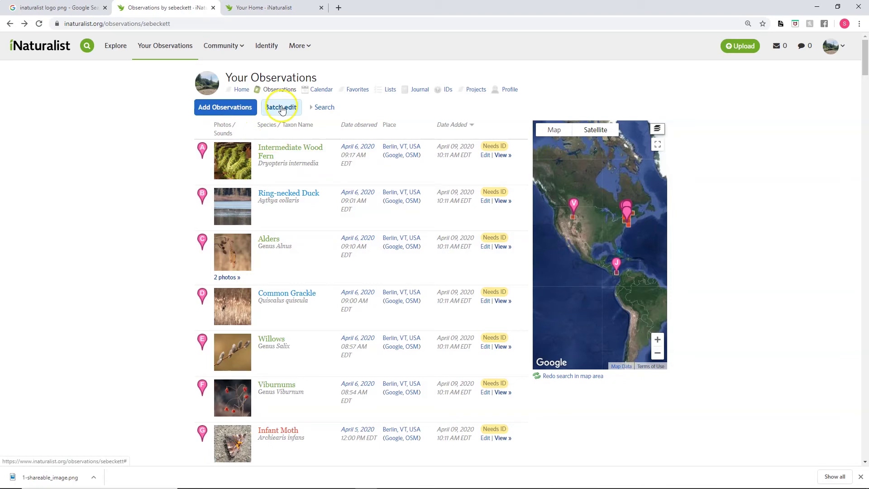
Open the Intermediate Wood Fern, Ring-necked Duck, Alders and Common Grackle observations together for batch editing and look over their entries.
left_click(283, 108)
left_click(202, 162)
left_click(202, 208)
left_click(201, 256)
left_click(201, 306)
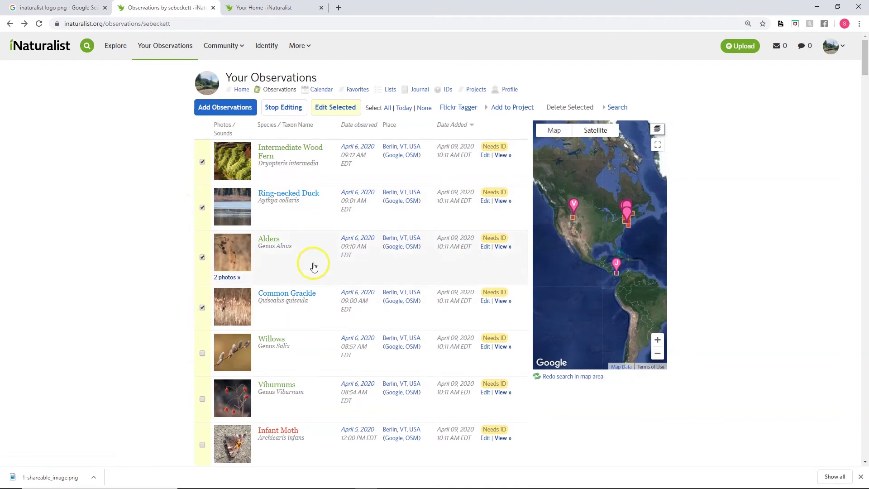
left_click(339, 109)
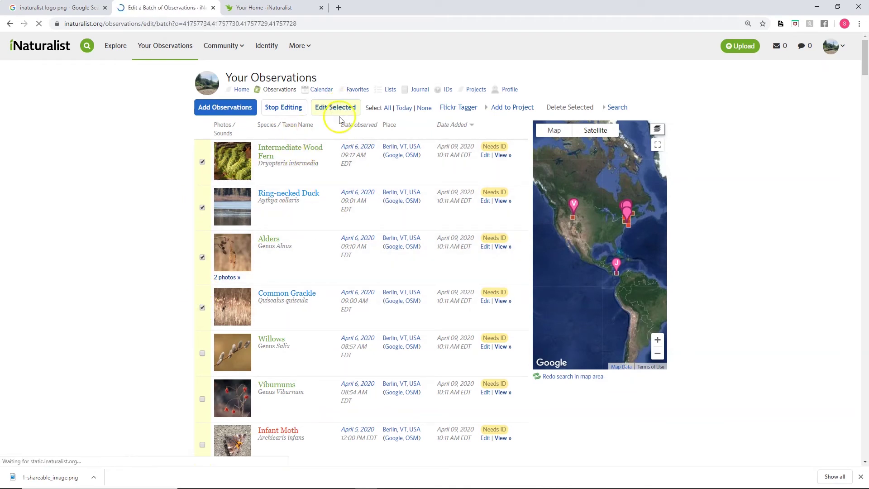
scroll(335, 125, "down", 4)
scroll(282, 139, "down", 5)
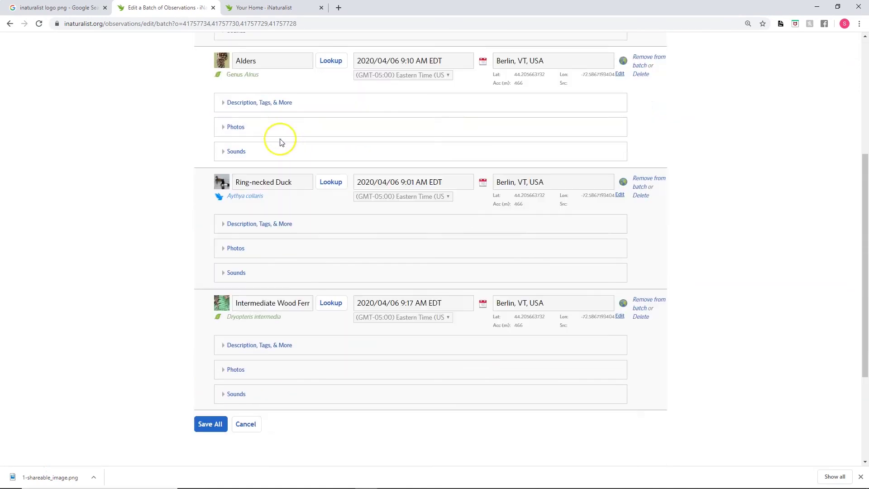
scroll(294, 145, "up", 15)
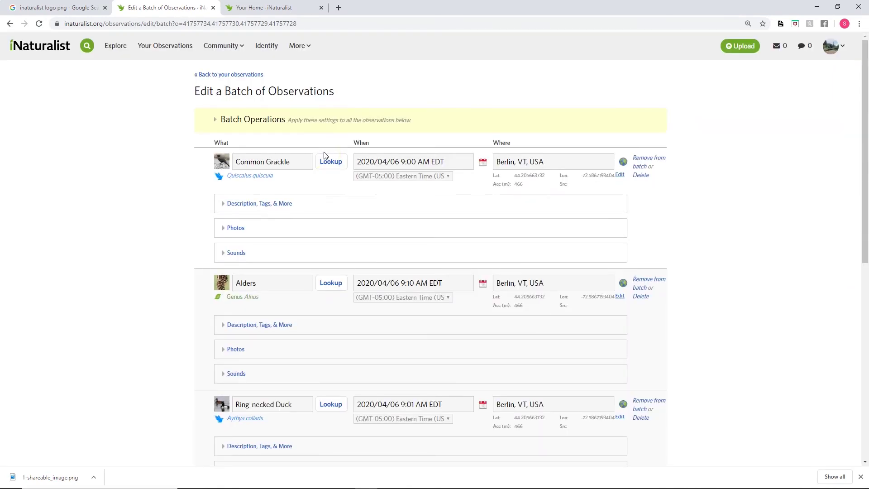